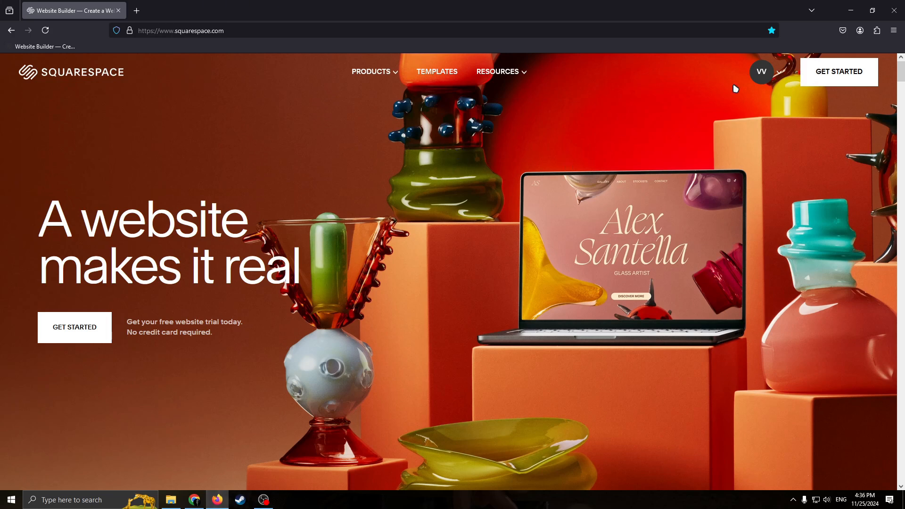
Start creating a new website from the Squarespace home page
click(780, 74)
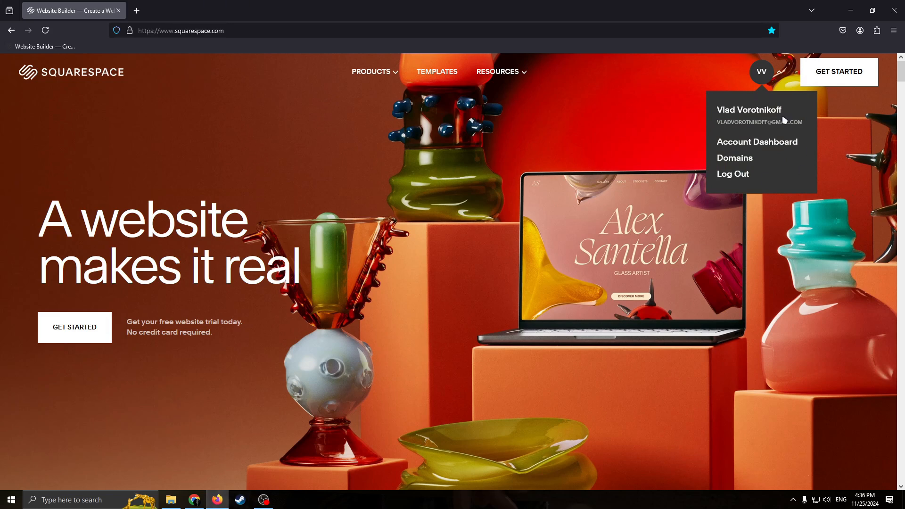
click(837, 138)
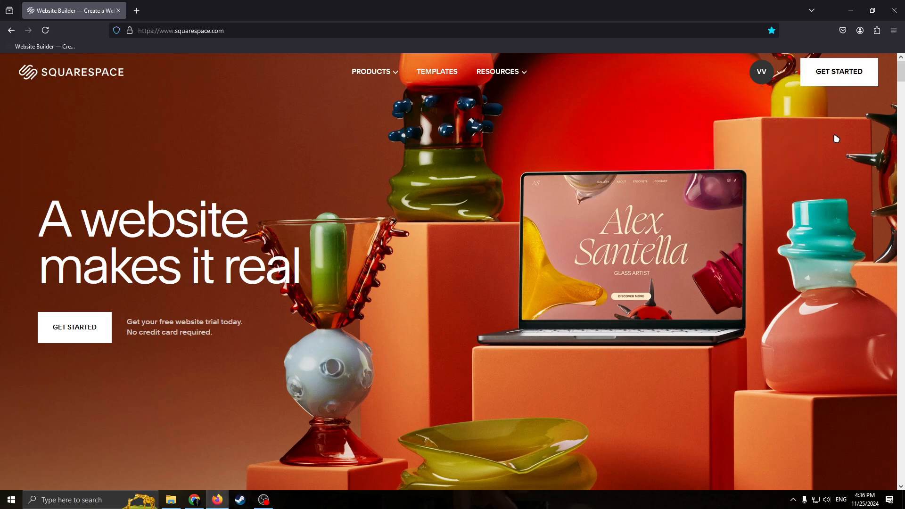
click(838, 76)
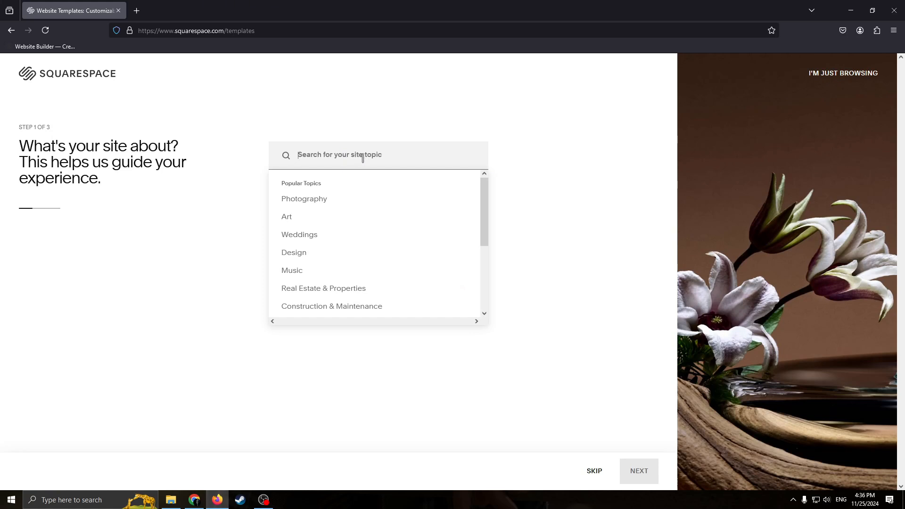
Enter "Digital Agency" as the site topic and close the topic suggestions
text(D)
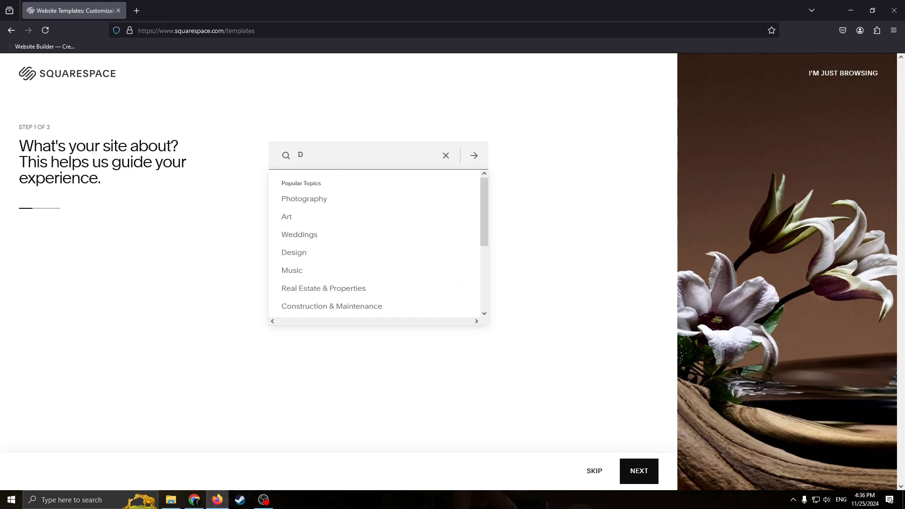
text(igi)
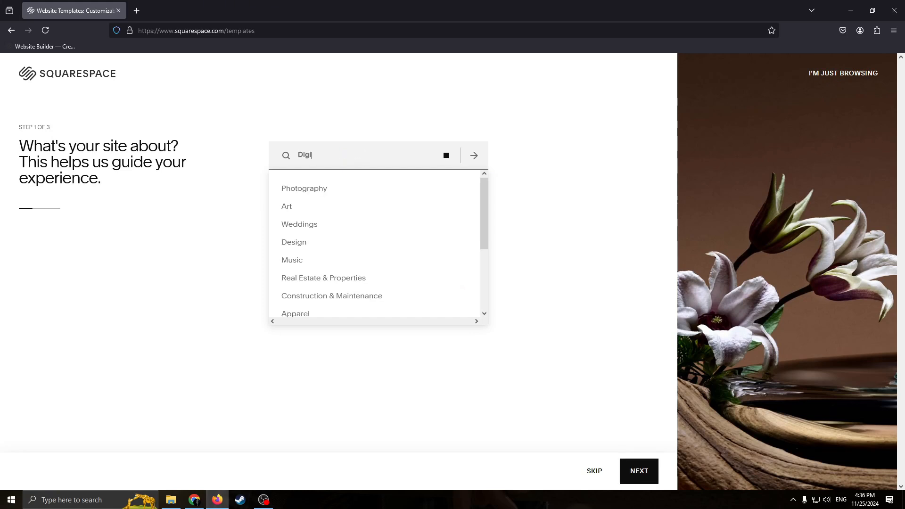
text(tal)
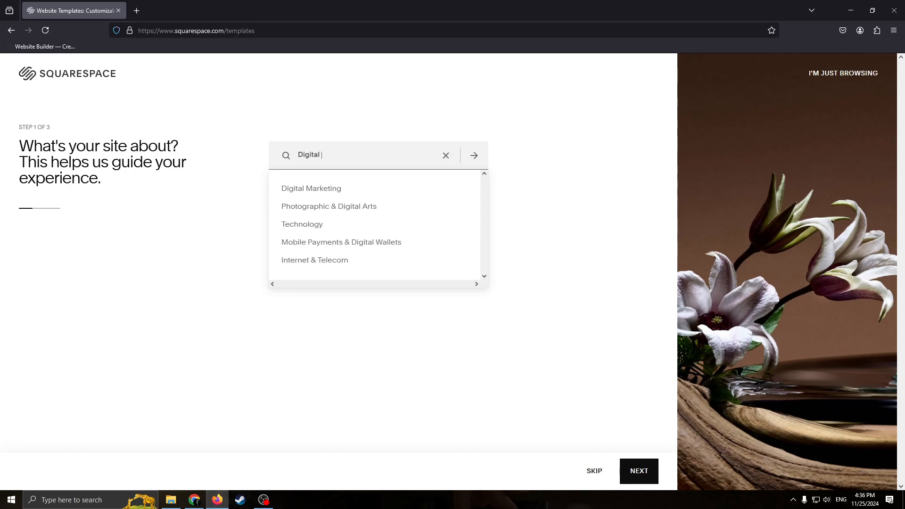
text( Agen)
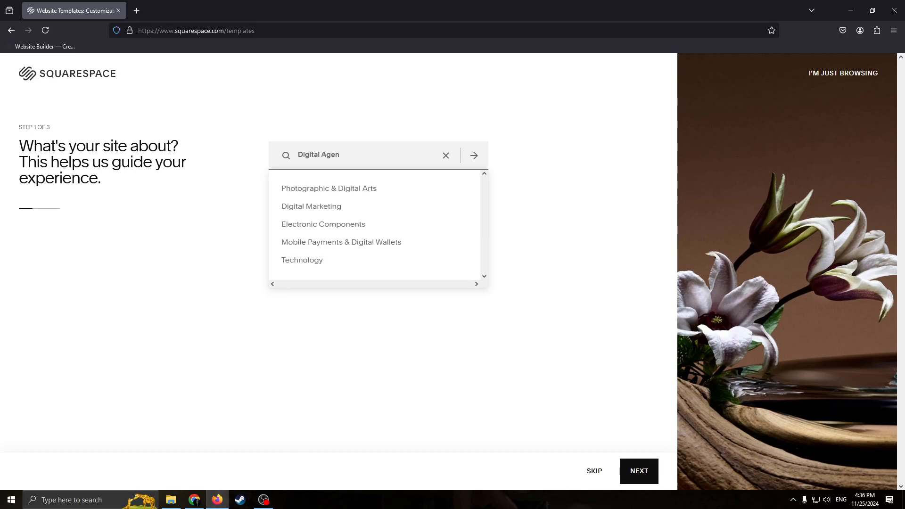
text(cy)
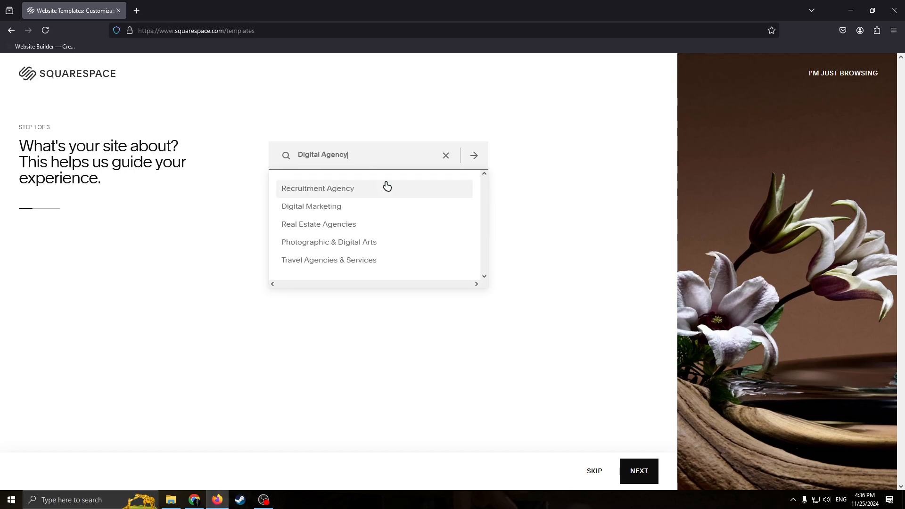
click(614, 265)
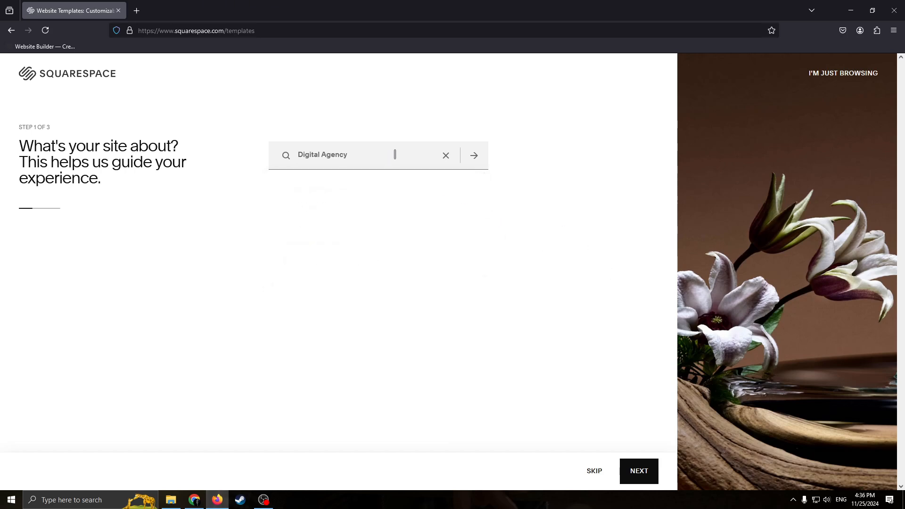
click(374, 164)
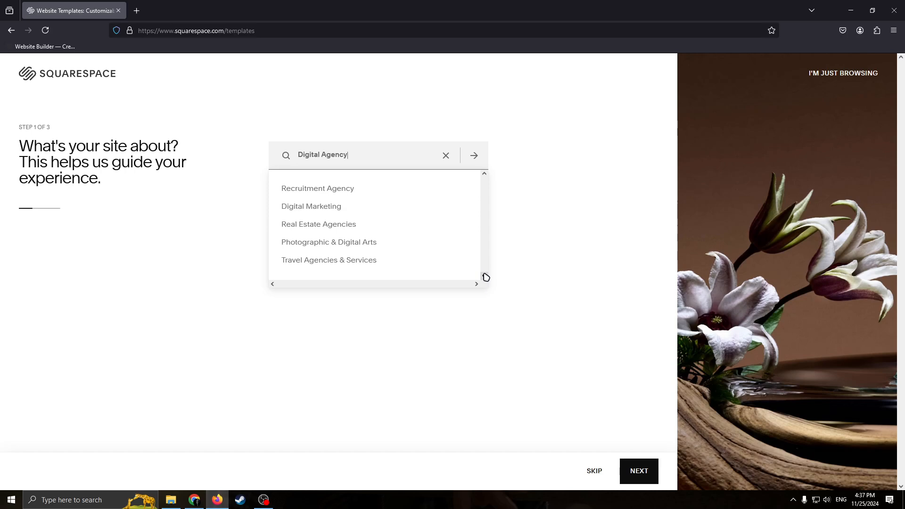
click(459, 431)
click(388, 163)
drag(385, 162, 264, 160)
click(355, 155)
click(521, 332)
drag(353, 155, 279, 155)
click(424, 320)
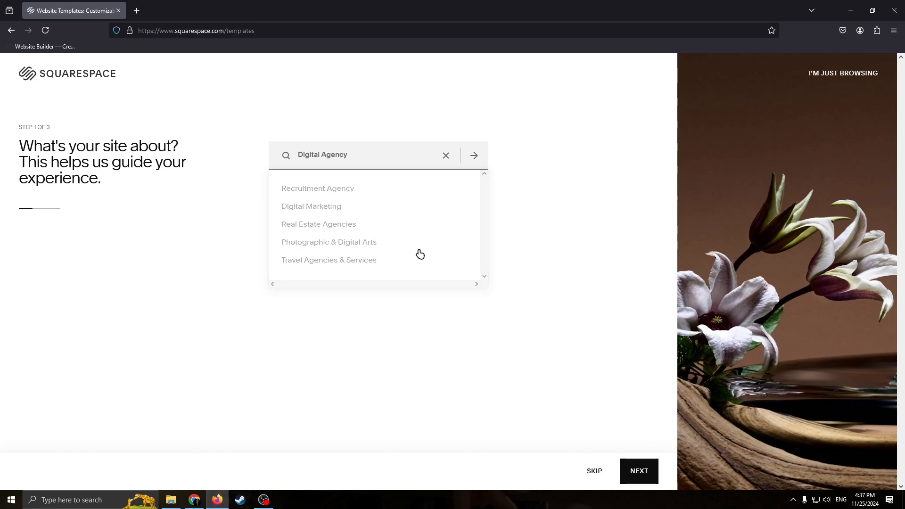
drag(359, 156, 275, 149)
click(527, 378)
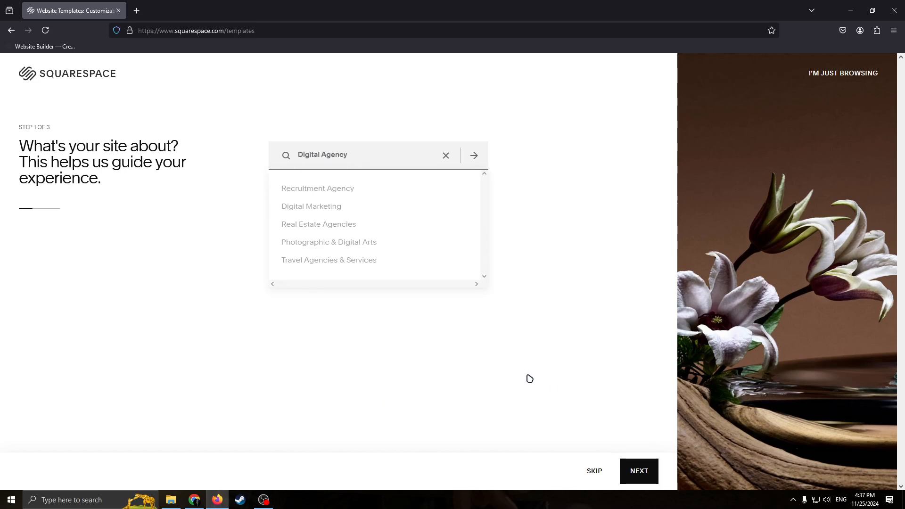
Accept the topic, submit Sell services, Sell products and Showcase work/expertise as website goals, and choose to browse designer templates
click(638, 471)
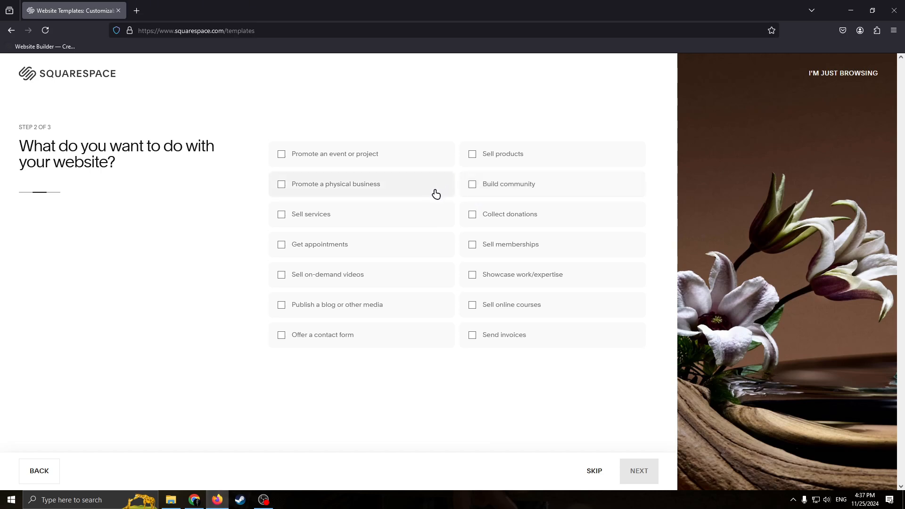
click(281, 216)
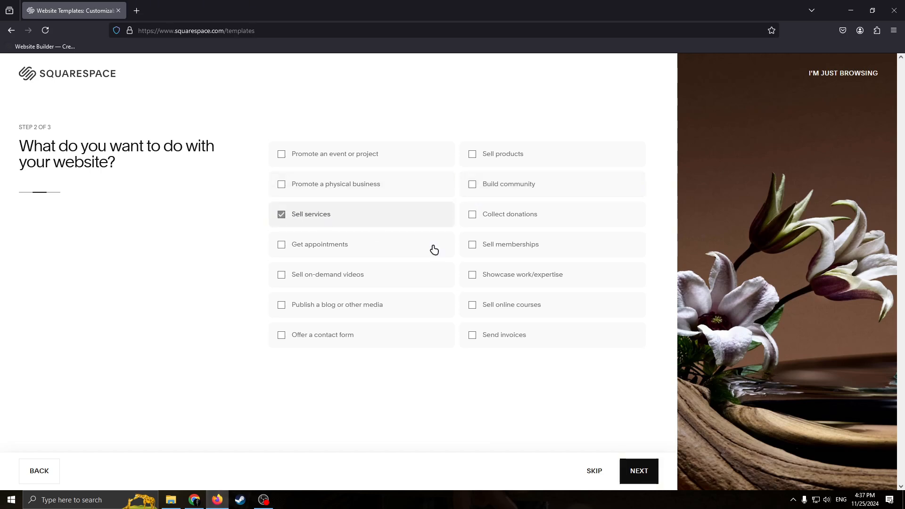
click(472, 154)
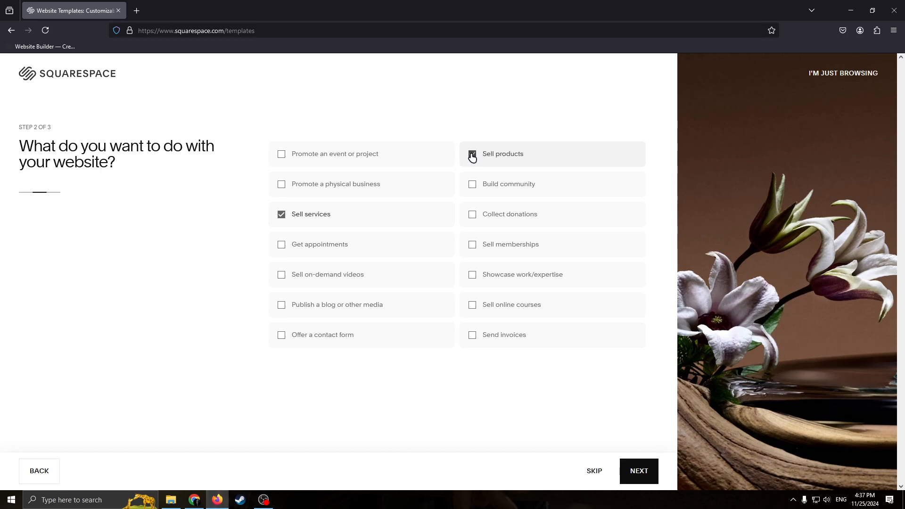
click(278, 187)
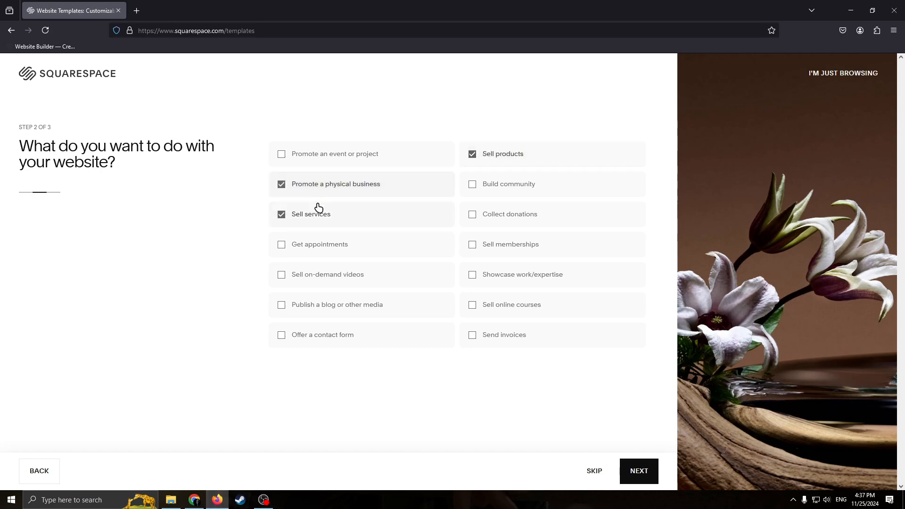
click(283, 185)
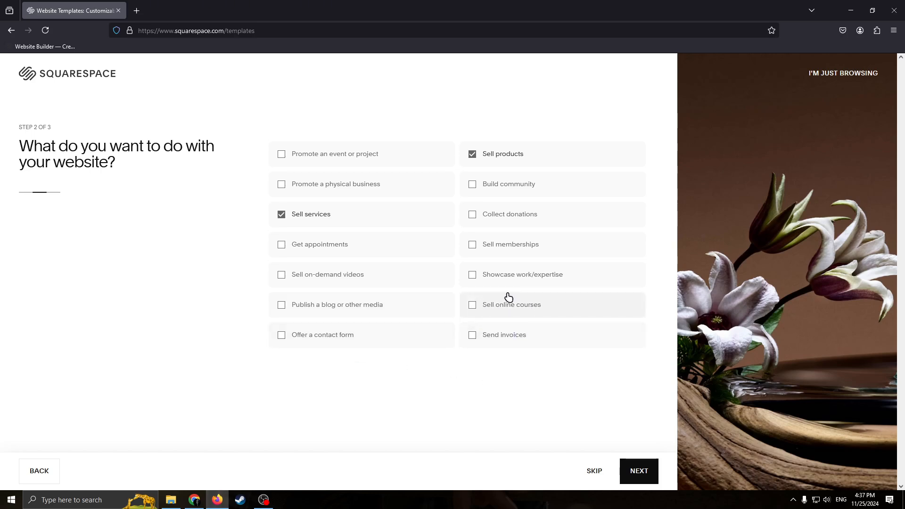
click(474, 278)
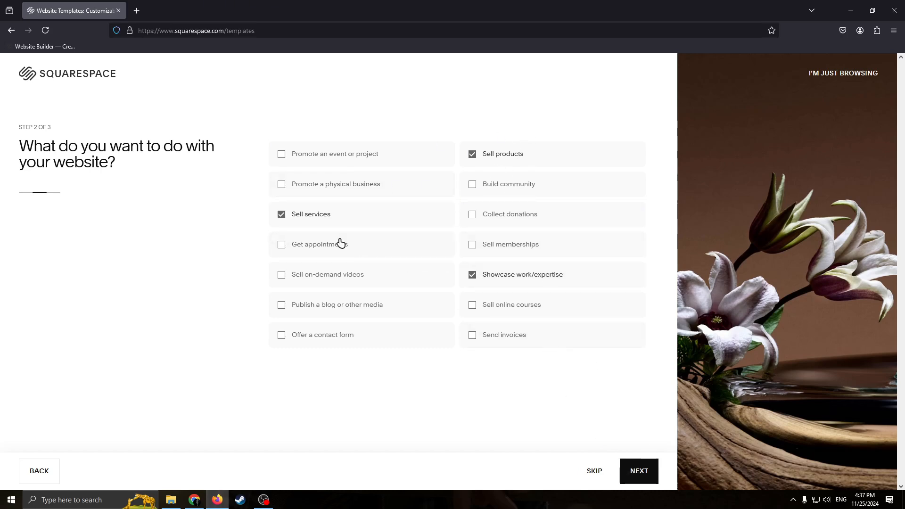
click(638, 469)
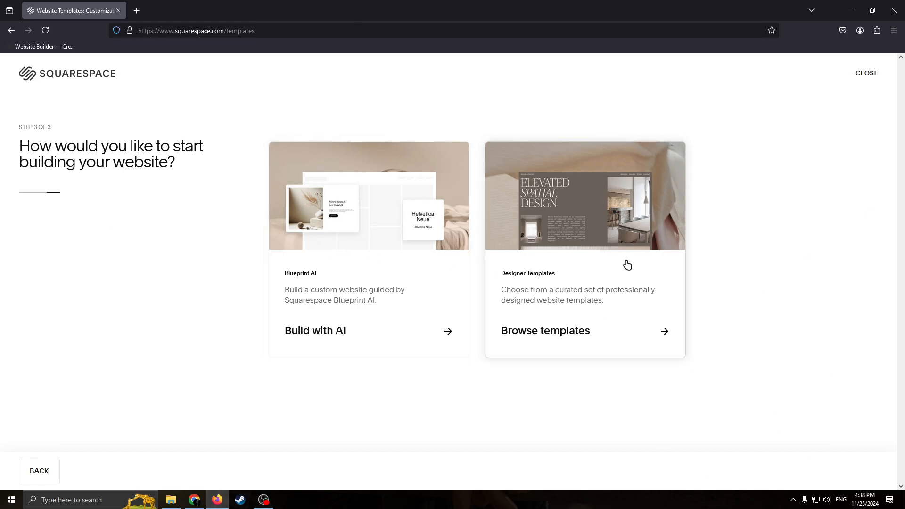
click(589, 308)
Examine the Professional Services template designs along with the type and topic filters of the template gallery
scroll(366, 309, down, 4)
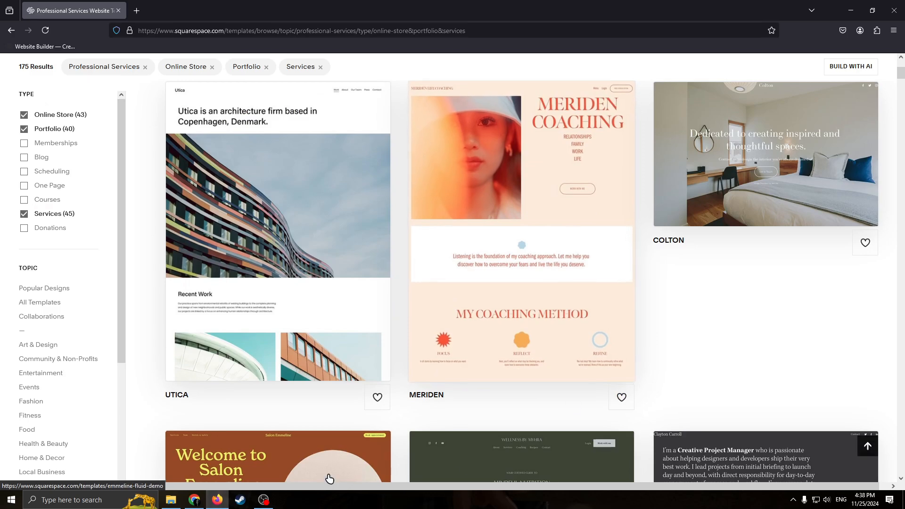
scroll(485, 354, up, 3)
scroll(565, 304, down, 9)
scroll(564, 304, up, 7)
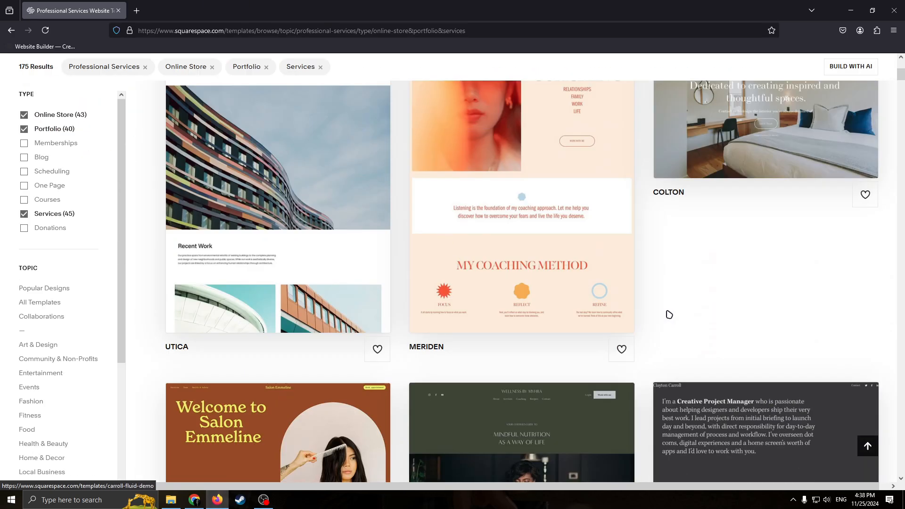
scroll(610, 298, down, 3)
scroll(71, 378, down, 4)
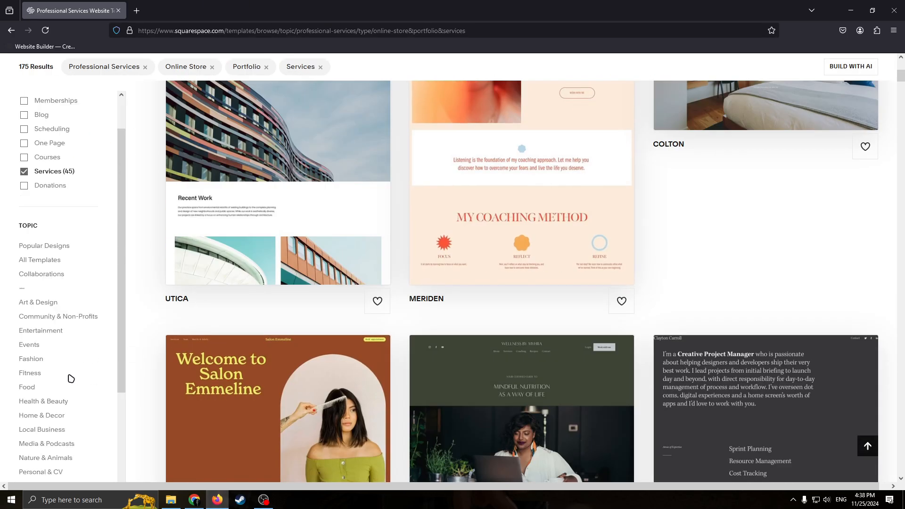
scroll(414, 309, up, 4)
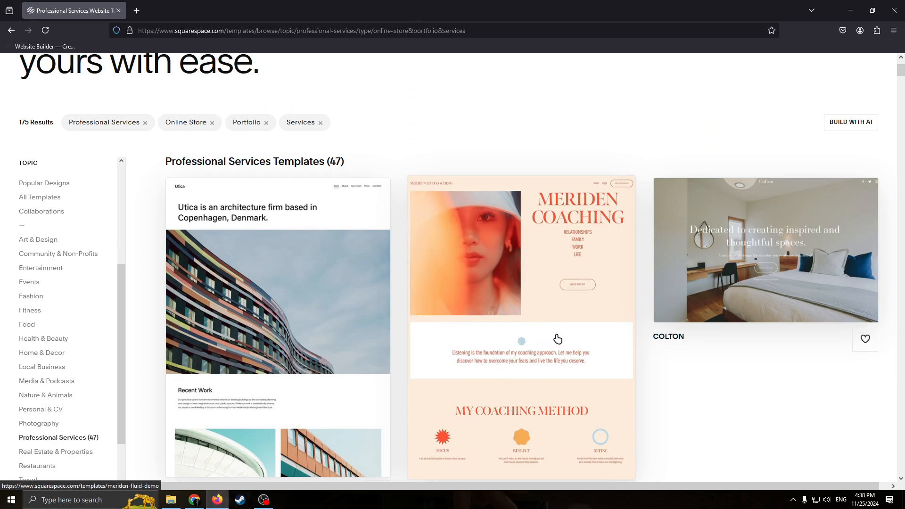
scroll(555, 324, up, 2)
scroll(558, 318, down, 2)
scroll(566, 300, up, 2)
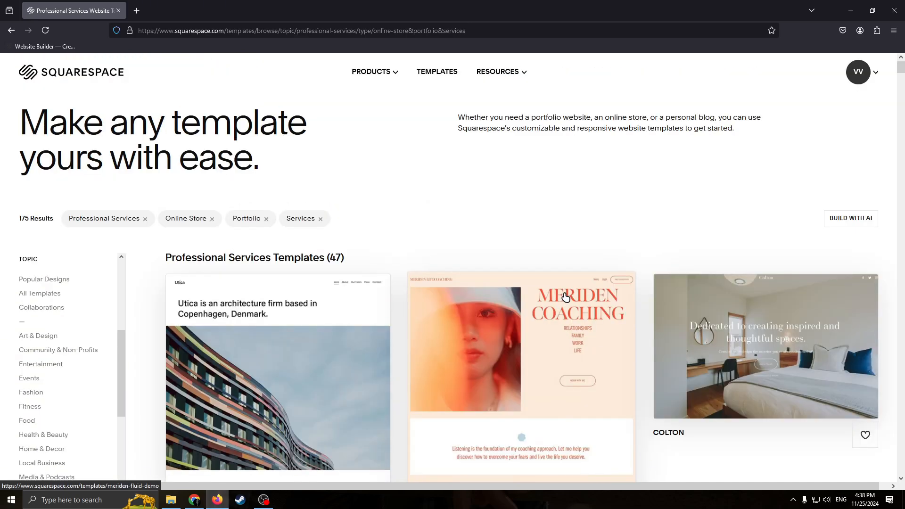
scroll(569, 298, down, 2)
scroll(568, 296, down, 1)
scroll(568, 296, down, 4)
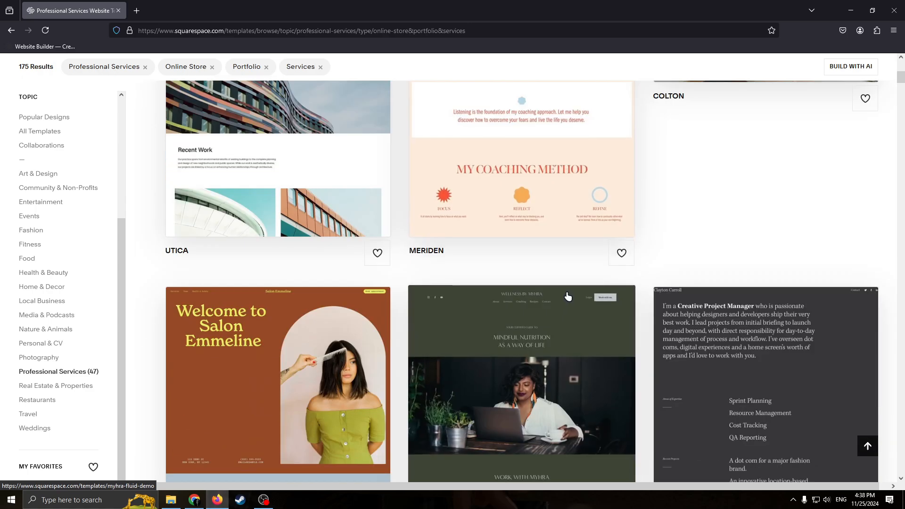
scroll(568, 296, up, 4)
scroll(566, 302, down, 1)
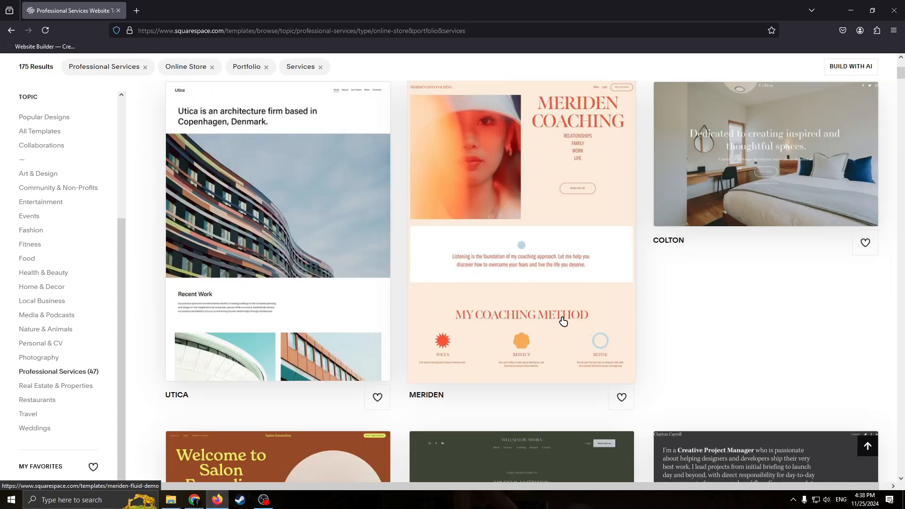
scroll(621, 277, down, 3)
scroll(564, 285, up, 1)
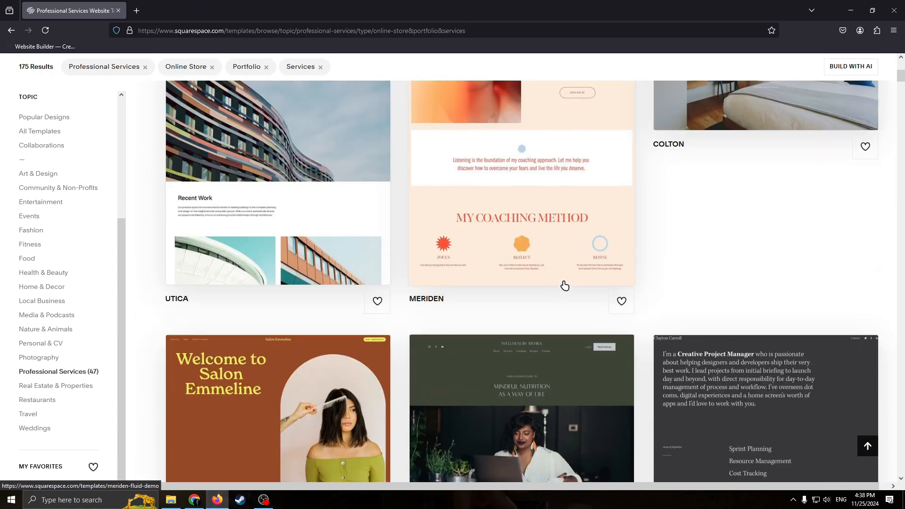
scroll(471, 274, up, 2)
scroll(574, 299, up, 1)
scroll(377, 311, down, 3)
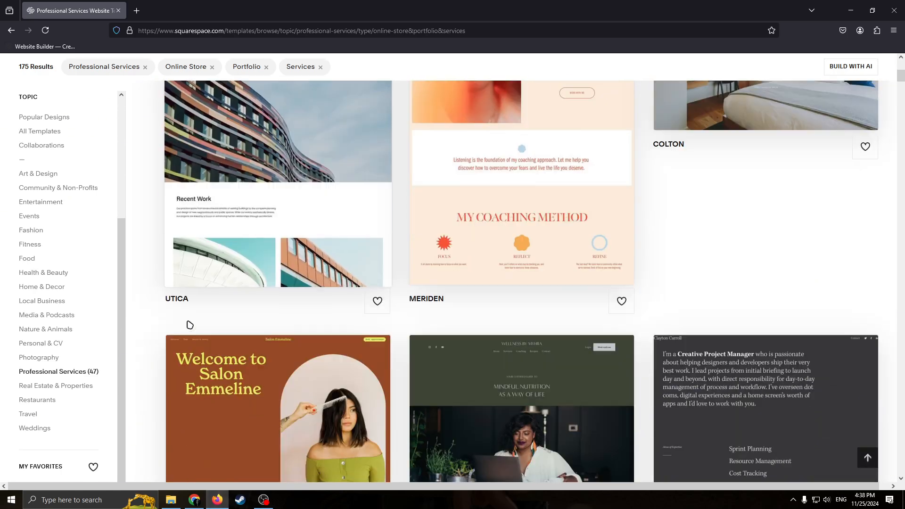
scroll(111, 272, up, 4)
scroll(80, 179, up, 3)
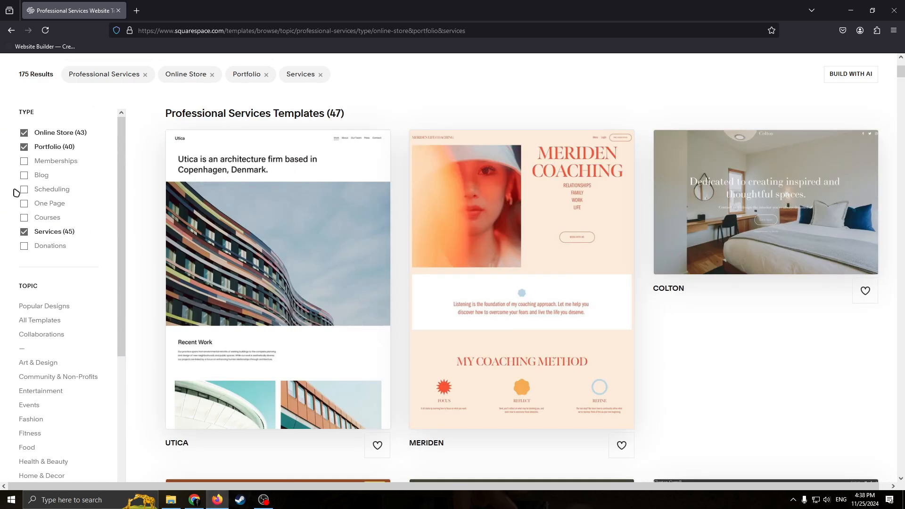
scroll(71, 194, down, 5)
scroll(81, 269, up, 5)
scroll(71, 278, down, 2)
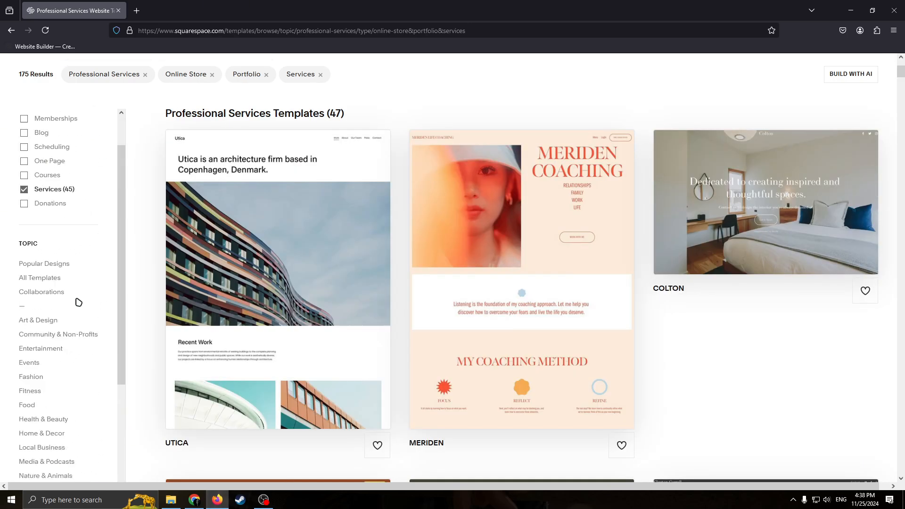
scroll(115, 309, down, 3)
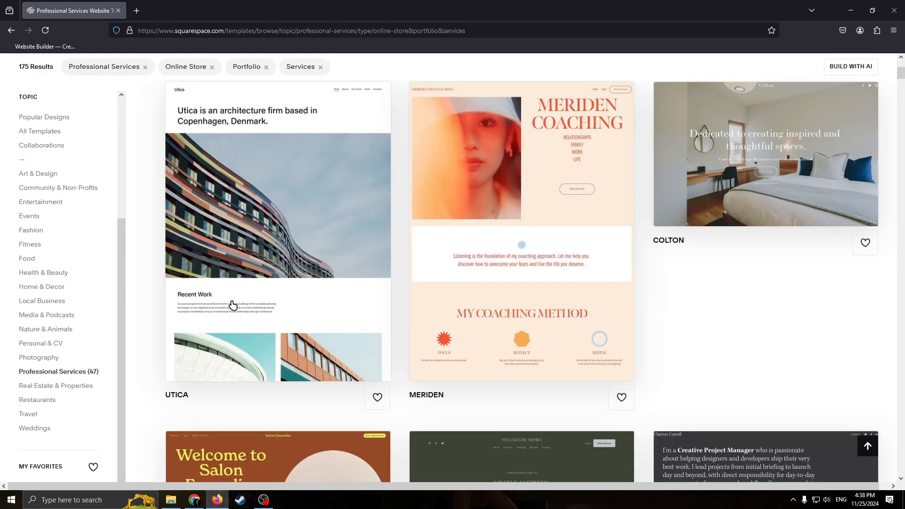
scroll(205, 347, down, 5)
scroll(205, 347, up, 6)
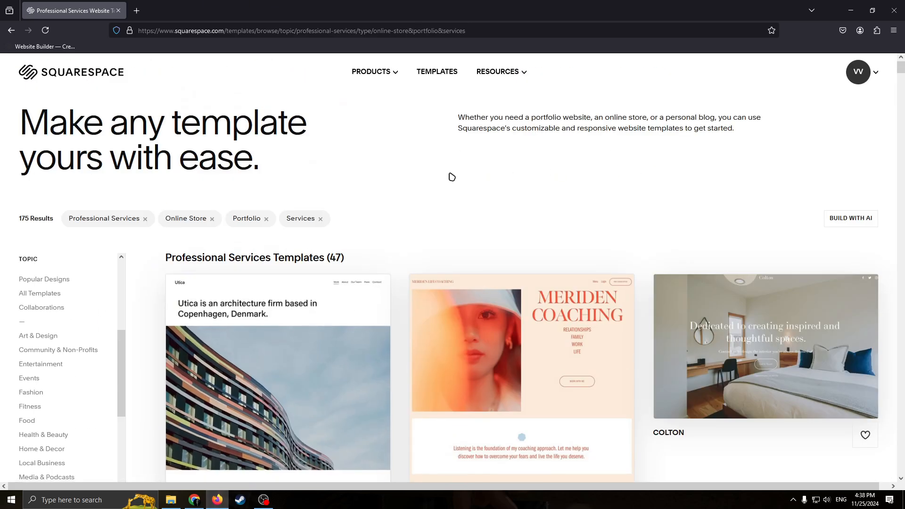
Open the Utica template and review its site preview and sample color presets
click(286, 376)
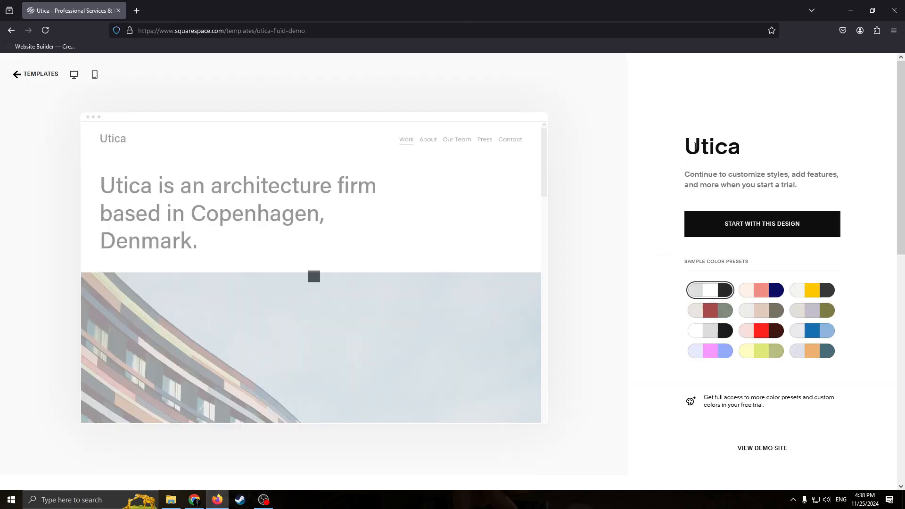
drag(696, 146, 760, 150)
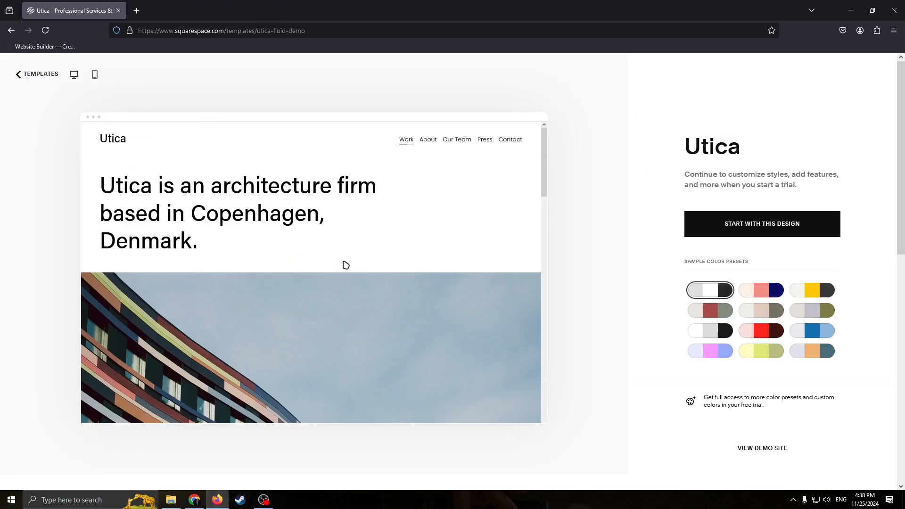
scroll(346, 265, down, 5)
scroll(474, 269, up, 5)
drag(713, 278, 770, 256)
click(727, 261)
click(738, 260)
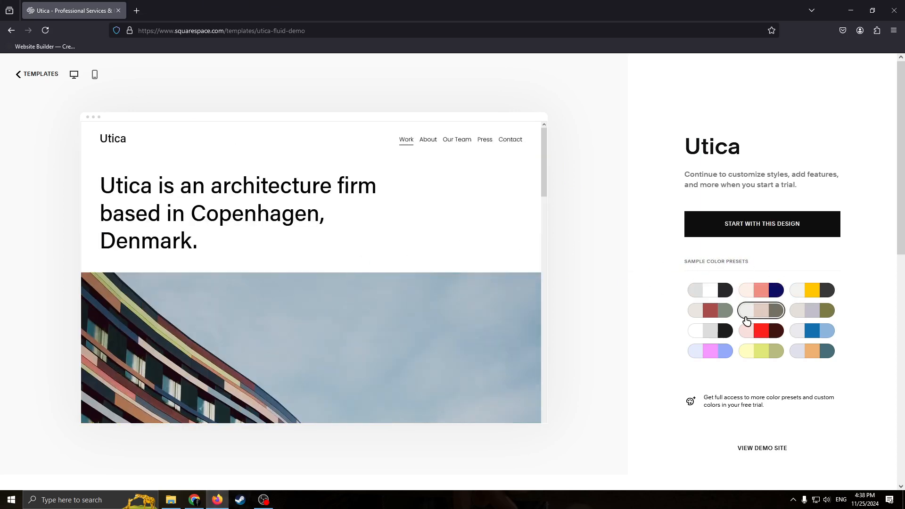
Preview the Utica template's home page with the light gray, blue and light blue color preset
click(812, 331)
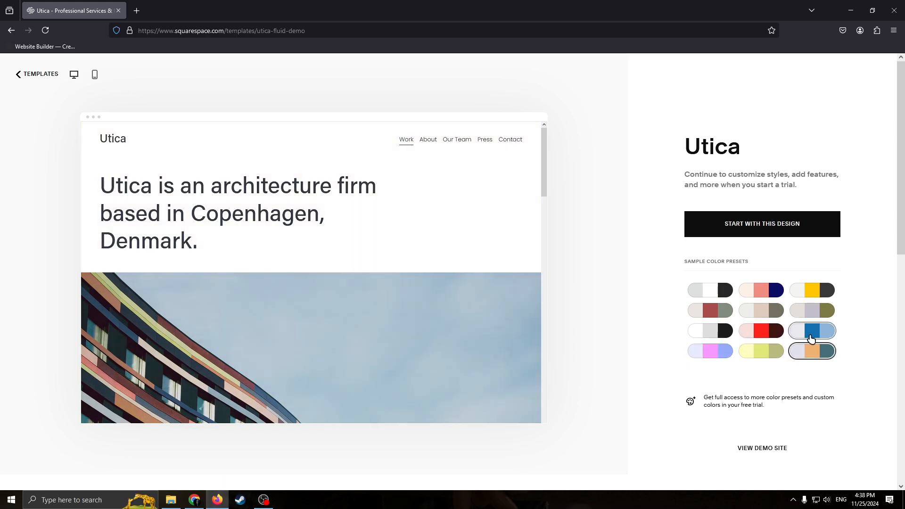
scroll(370, 277, down, 5)
scroll(435, 329, up, 3)
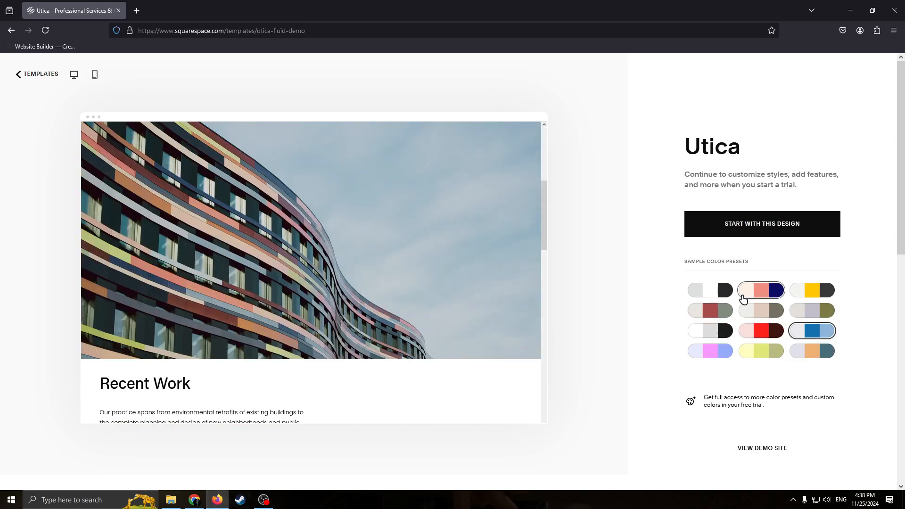
scroll(244, 264, up, 3)
scroll(414, 295, up, 3)
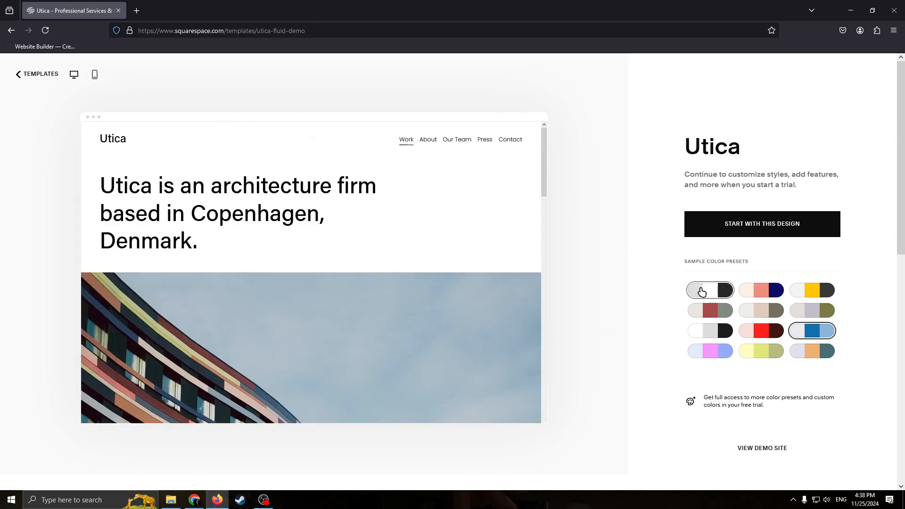
Select the gray, white and black color preset, review the Utica home page, and start with this design
click(703, 290)
scroll(489, 255, down, 15)
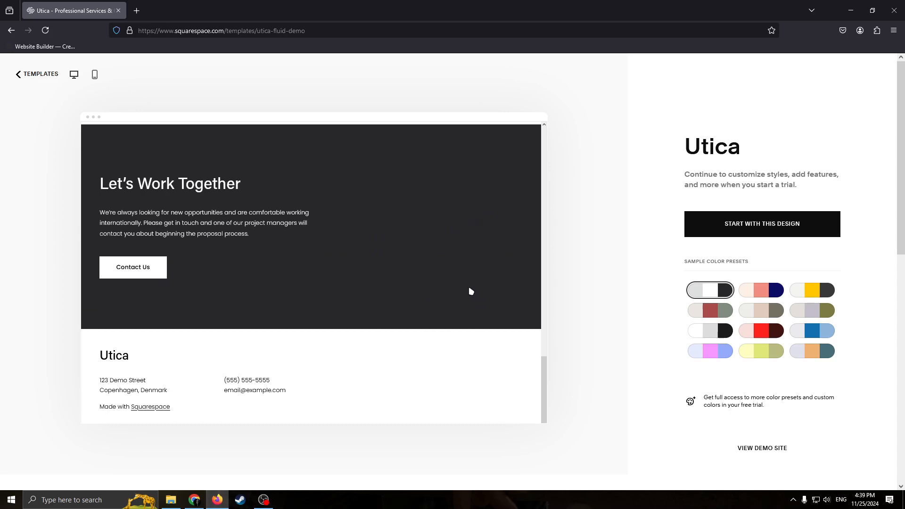
scroll(471, 291, up, 3)
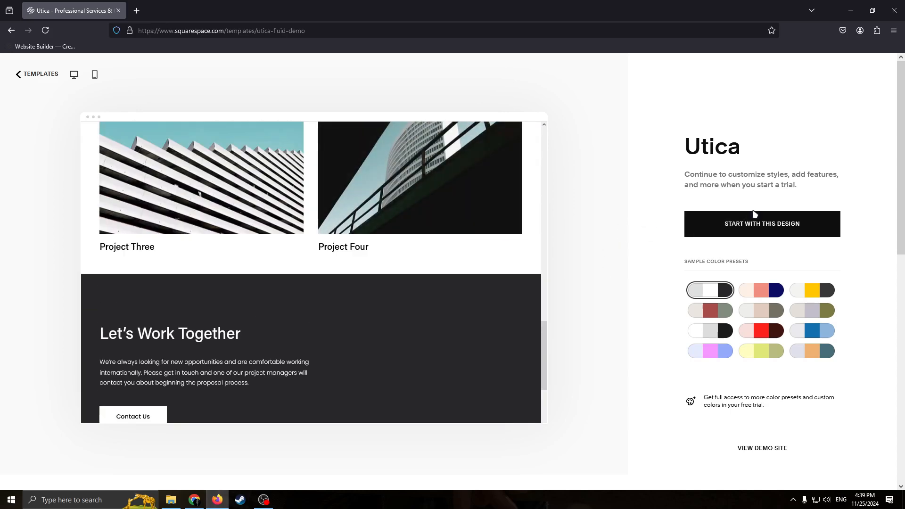
click(752, 222)
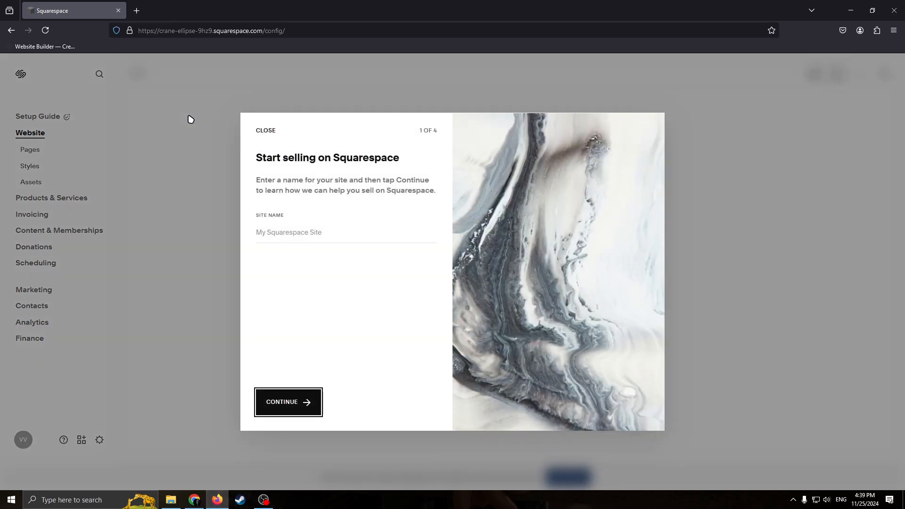
Name the site "My Digital Agency" and continue the selling introduction
click(334, 230)
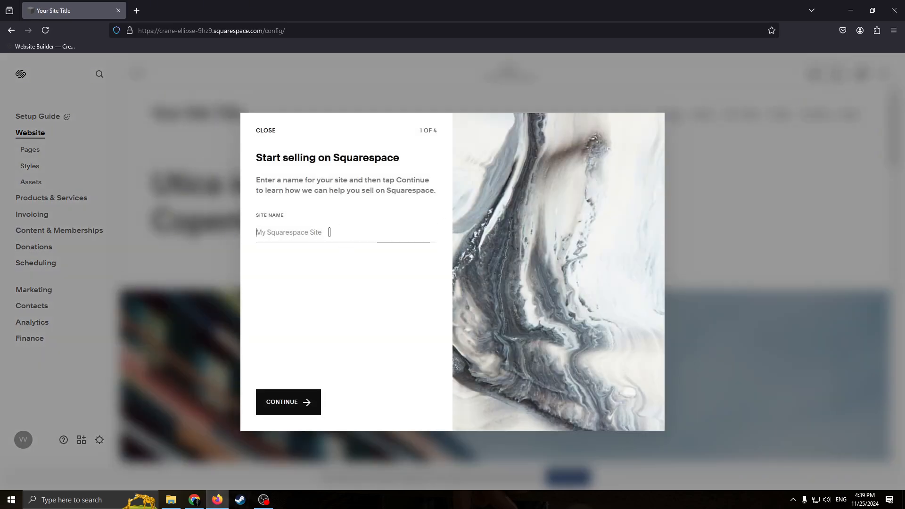
text(My)
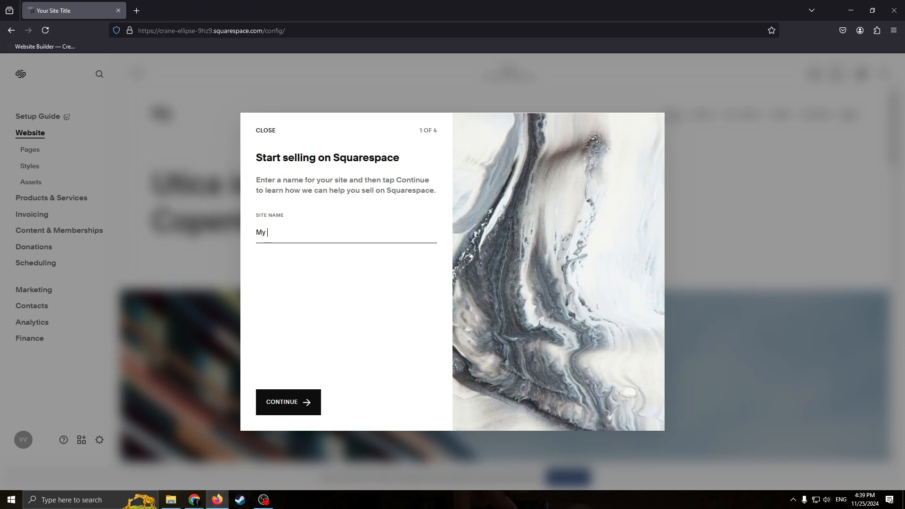
text( Digir)
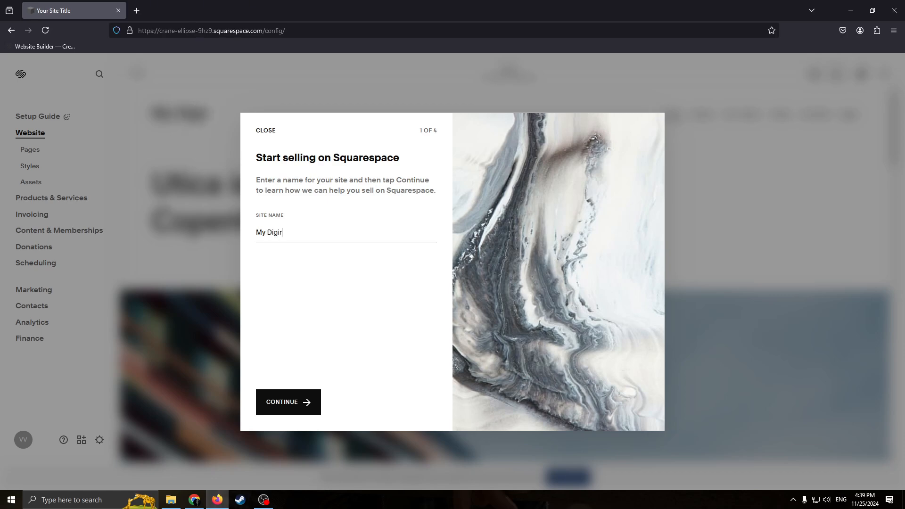
text(iatl)
key(BackSpace)
key(BackSpace)
text(tal A)
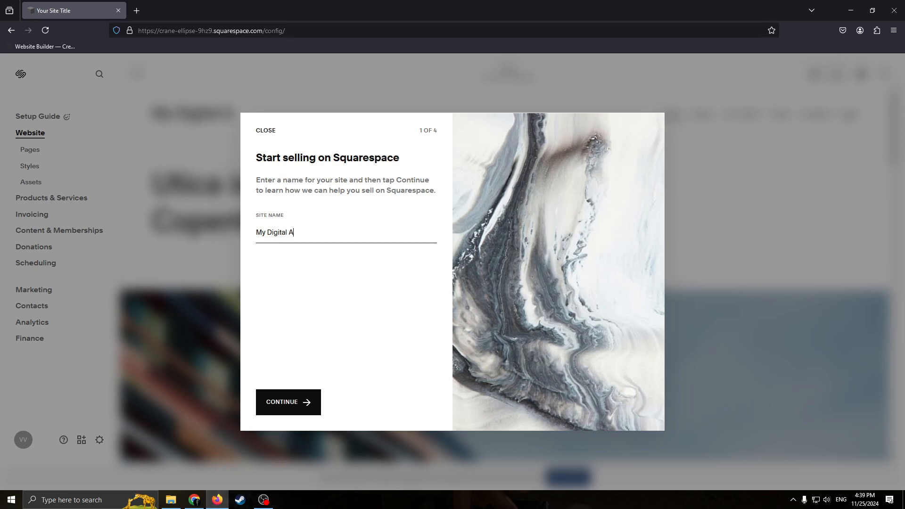
text(gency)
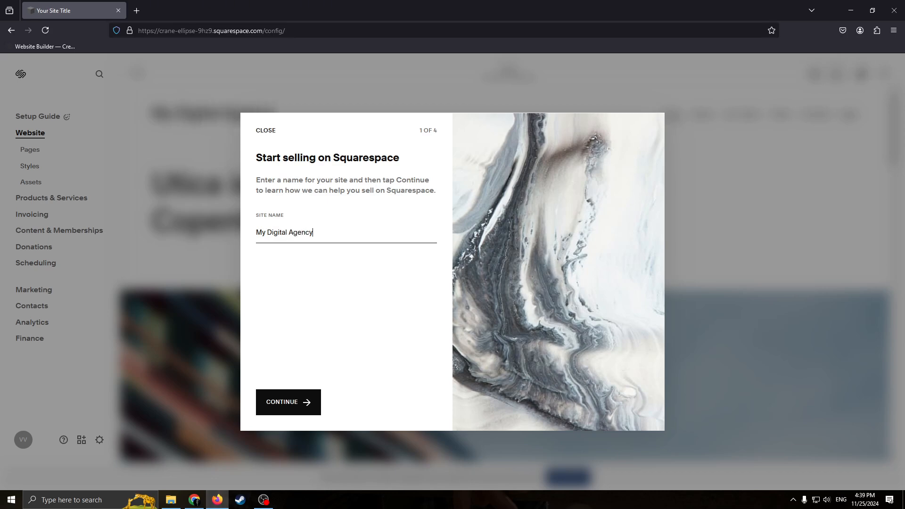
click(268, 411)
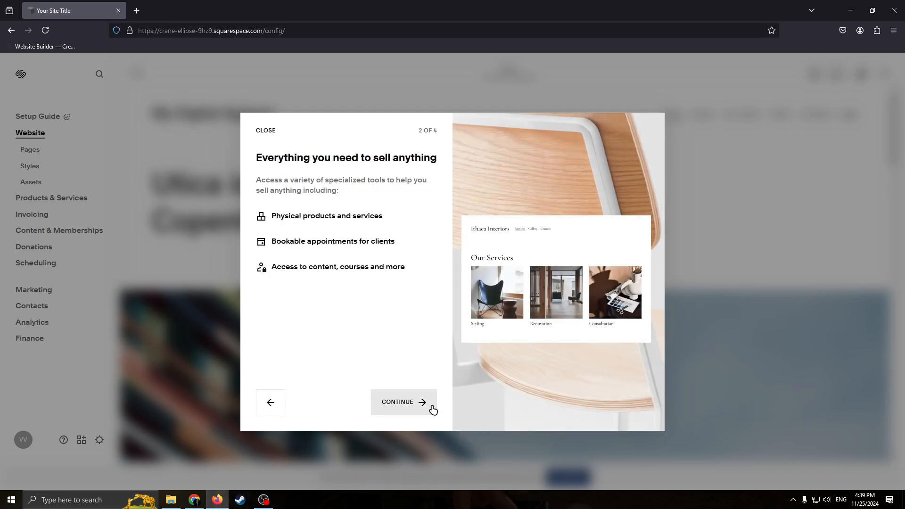
Proceed through the remaining selling introduction screens and dismiss the Invoicing tip
click(431, 407)
click(433, 406)
click(431, 403)
right_click(254, 401)
drag(421, 239, 434, 240)
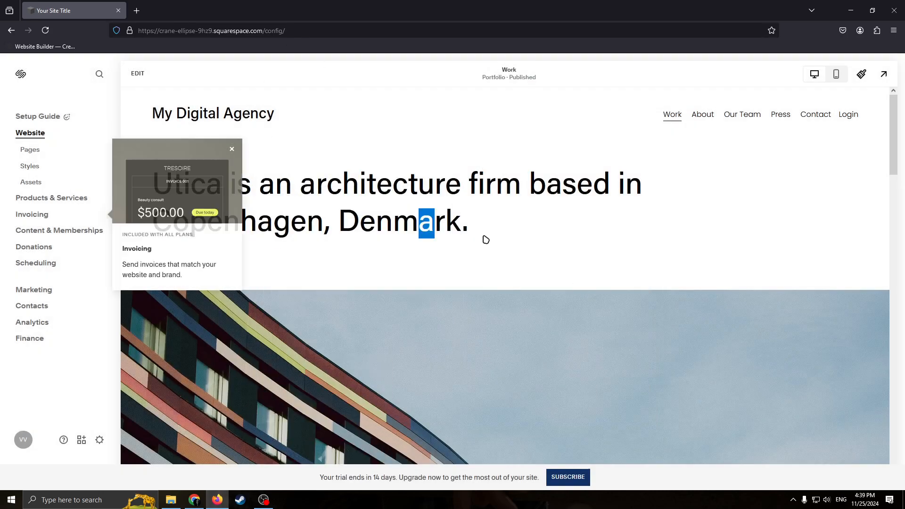
click(551, 199)
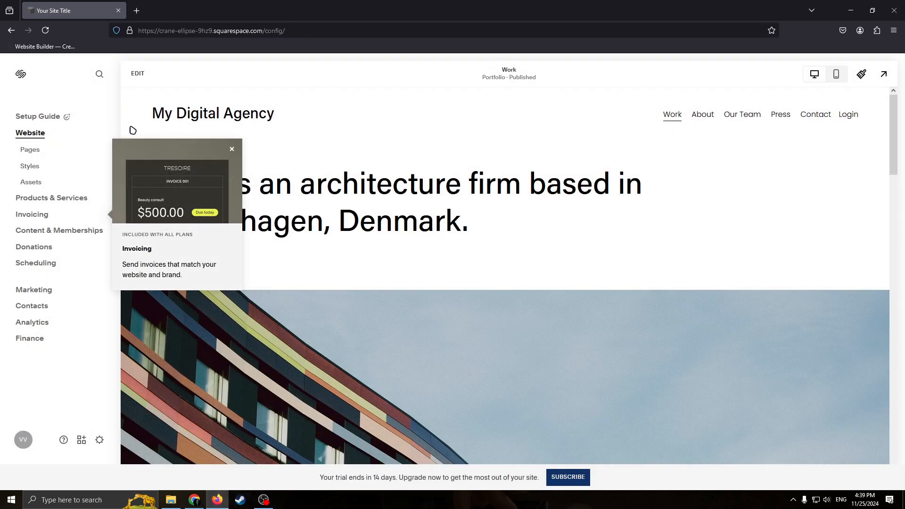
click(232, 149)
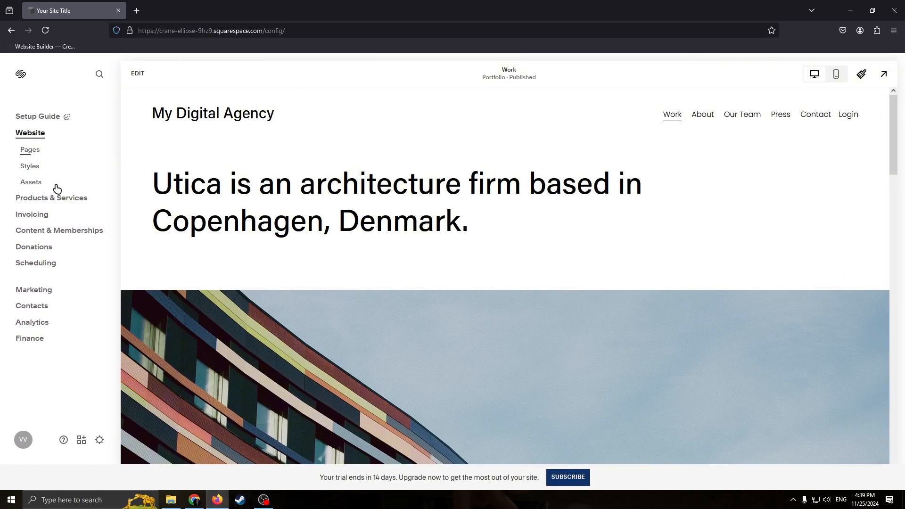
Delete the Our Team demo page from the site's main navigation and confirm the deletion
click(32, 152)
scroll(98, 252, down, 2)
scroll(92, 231, up, 2)
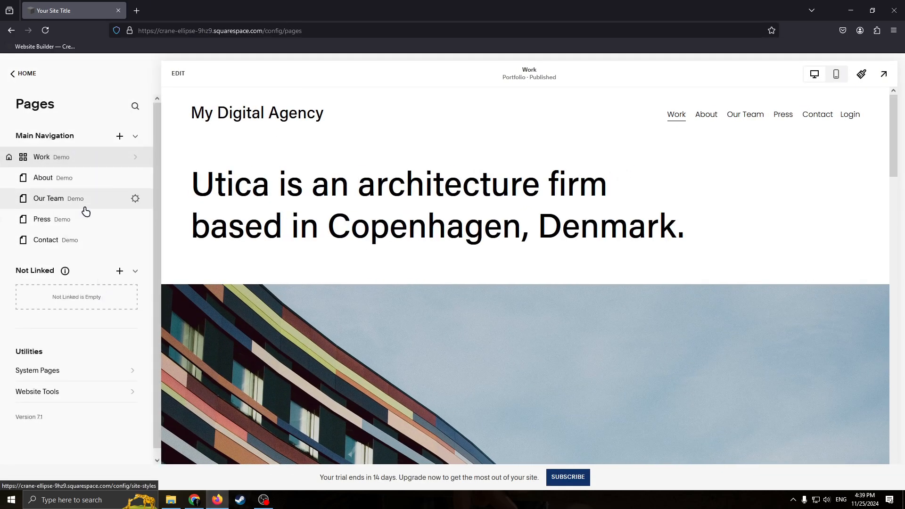
mouse_move(53, 160)
mouse_down()
mouse_move(60, 263)
mouse_move(64, 155)
mouse_move(69, 258)
mouse_move(91, 178)
mouse_move(55, 152)
mouse_up()
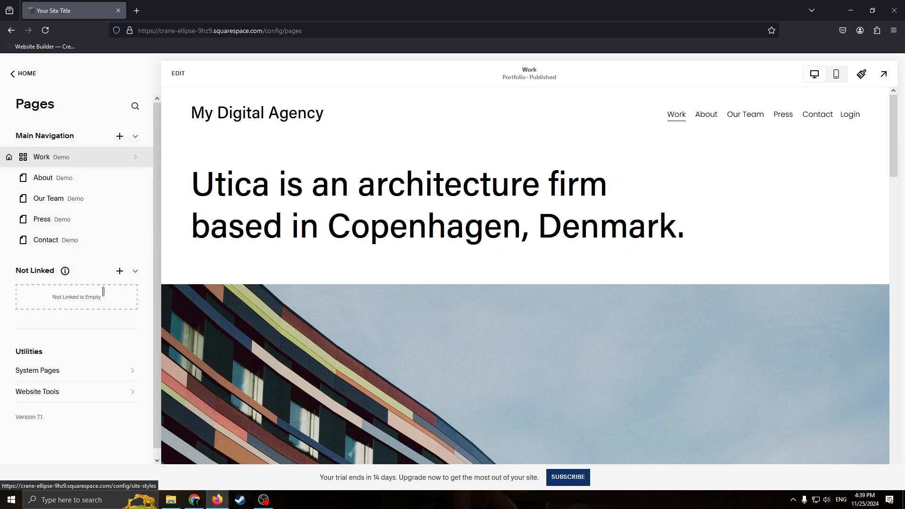
scroll(71, 246, down, 1)
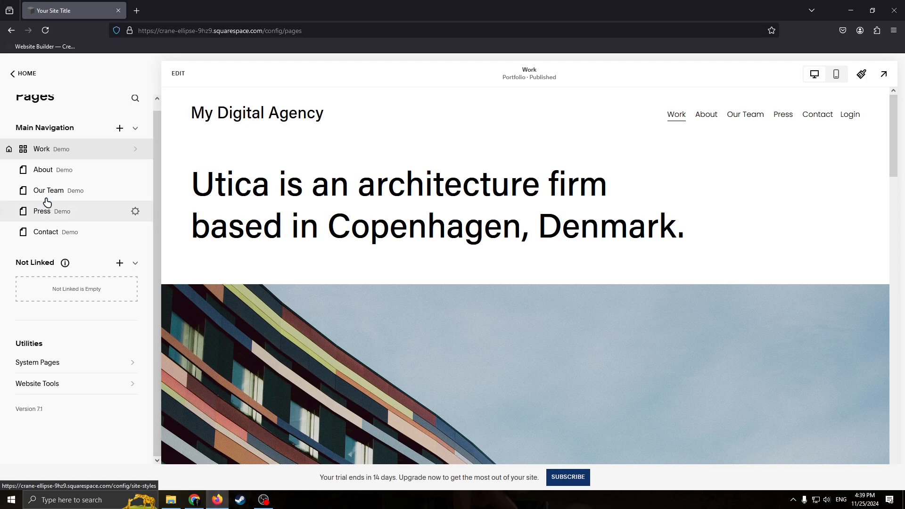
click(9, 191)
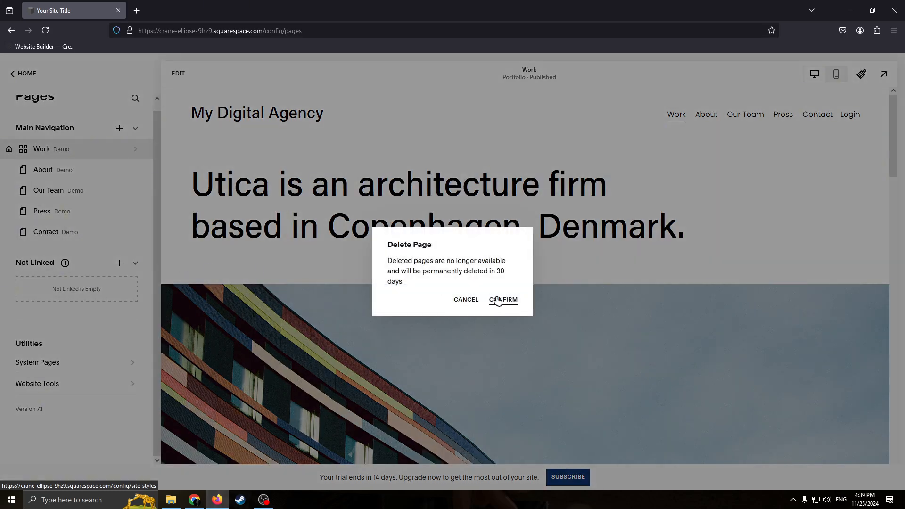
key(Return)
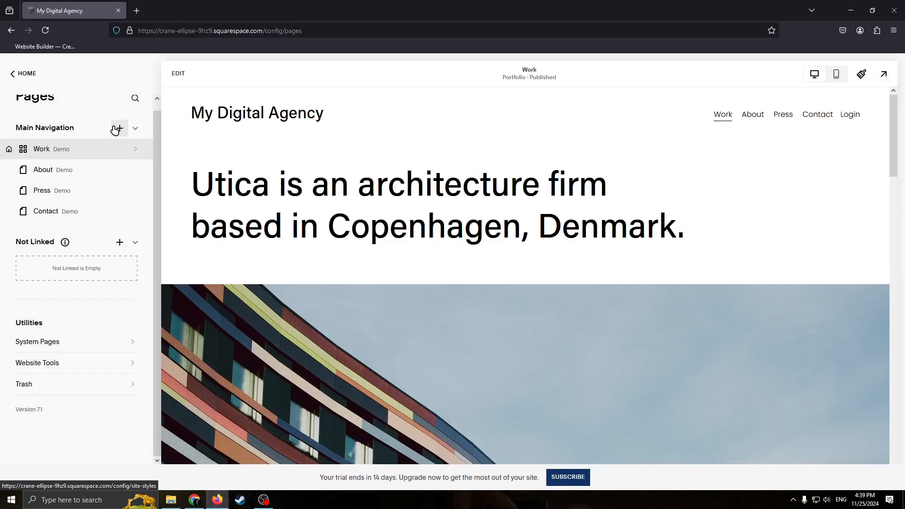
Look at the Website Tools options and return to the main site menu
click(120, 128)
click(110, 362)
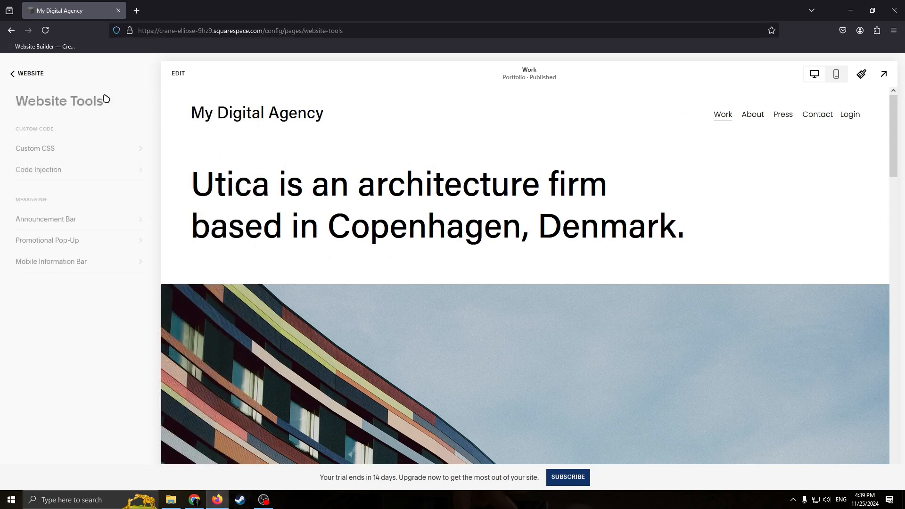
click(16, 72)
click(16, 72)
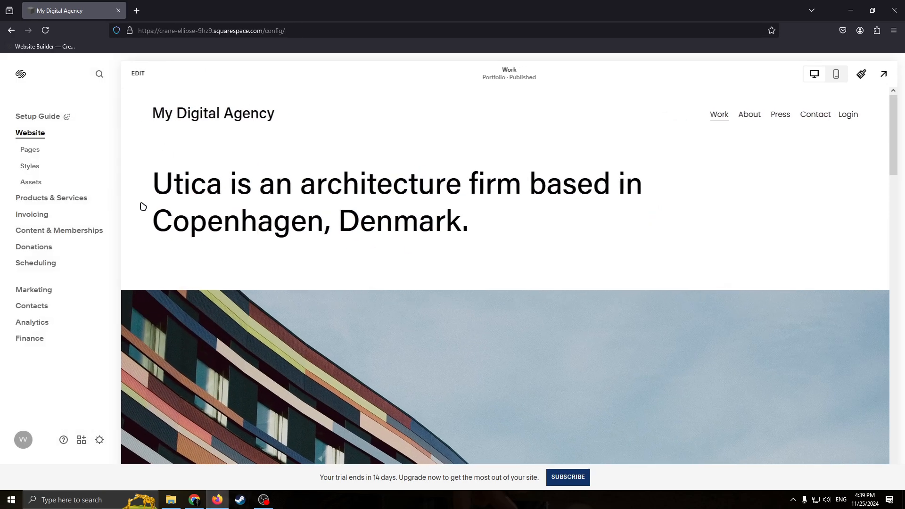
Apply the recommended white, light gray, green and black color palette in the site styles
click(29, 166)
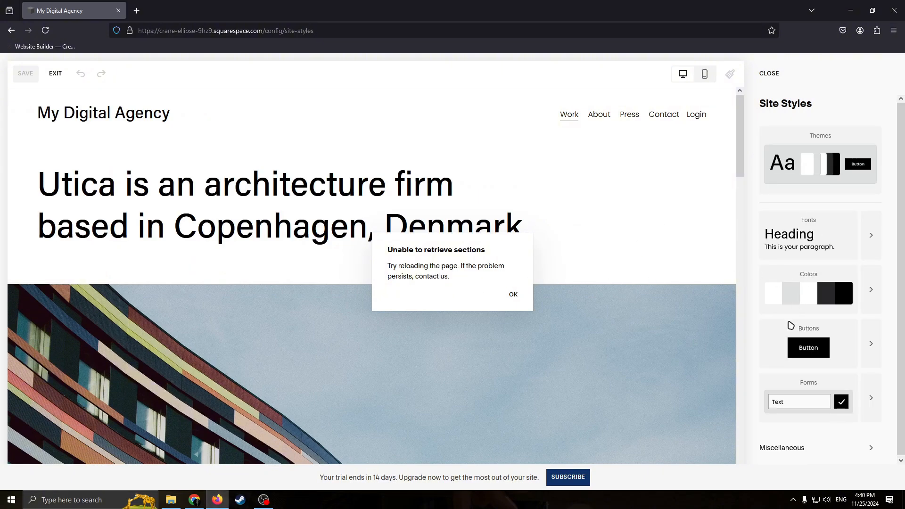
click(777, 284)
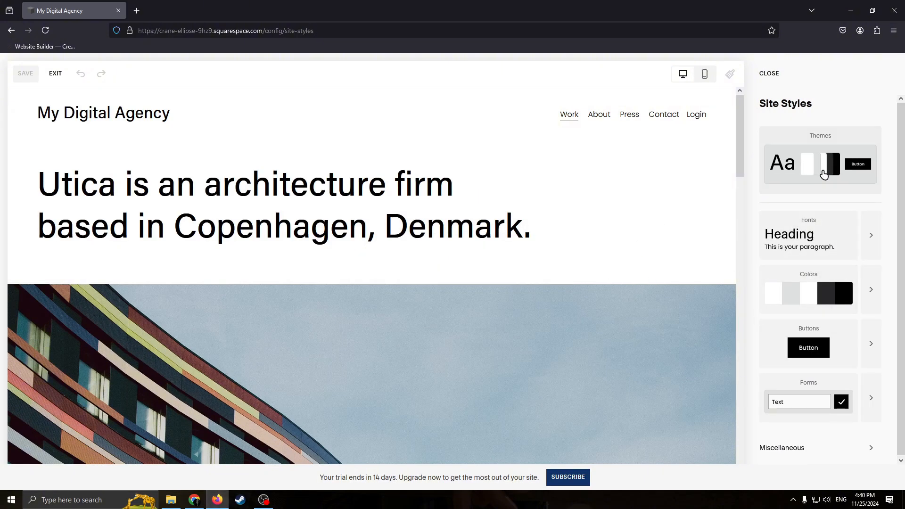
click(832, 289)
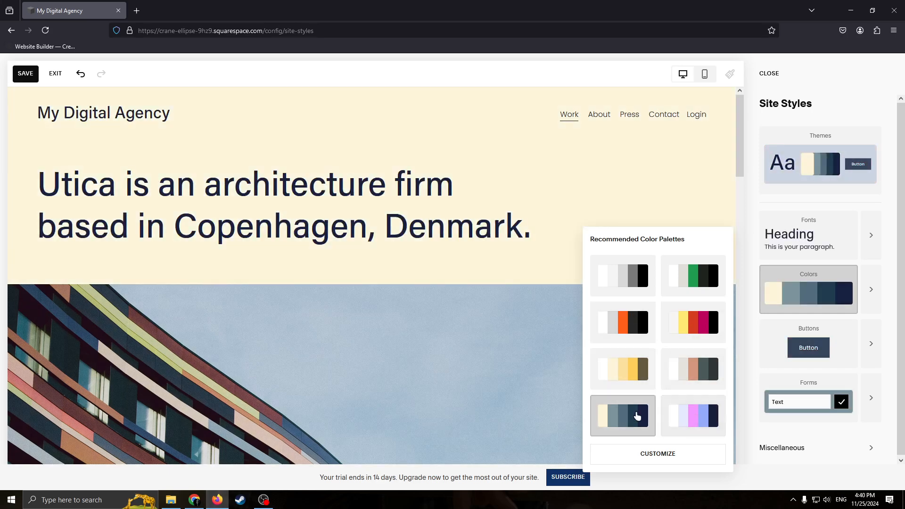
click(670, 284)
click(840, 304)
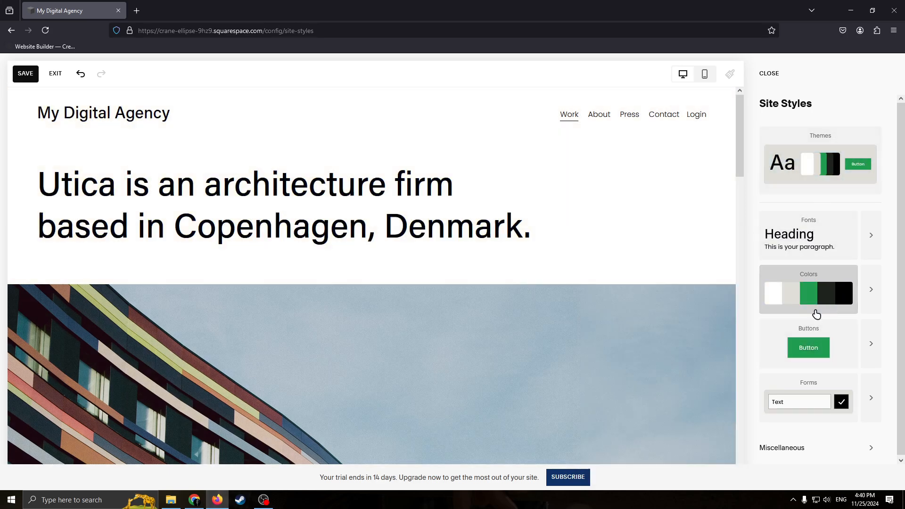
Customize the color palette by setting its second color to gold #B59228
click(869, 293)
click(842, 154)
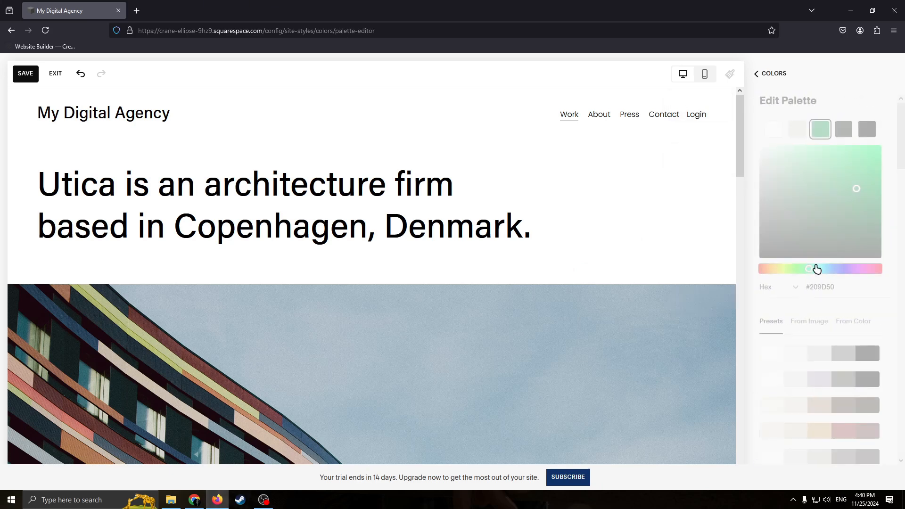
click(796, 129)
click(842, 215)
click(854, 178)
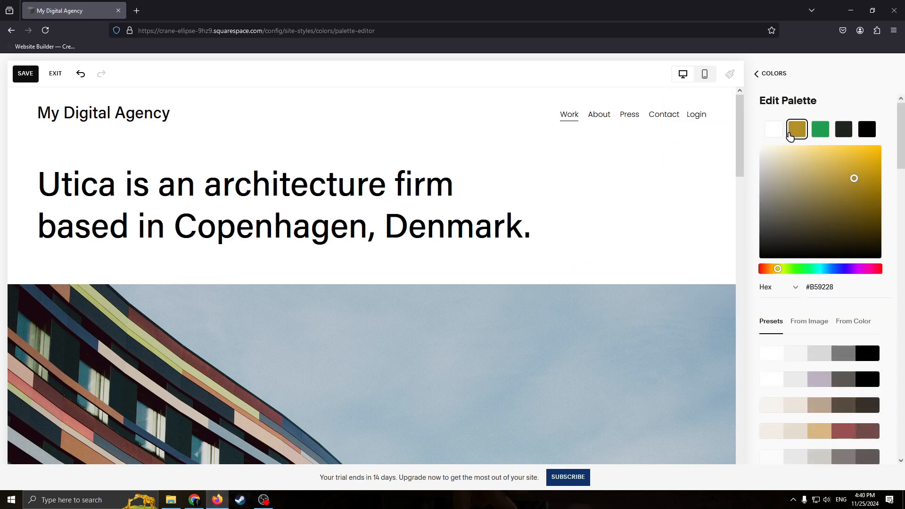
Try several shades for the palette's first color, set it to coral red #E26A6A, and save the styles
click(774, 130)
click(843, 196)
click(823, 256)
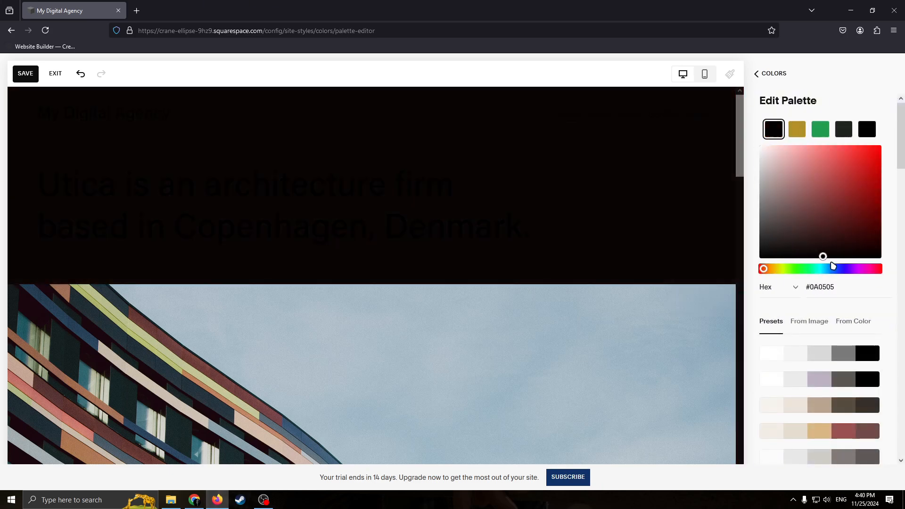
click(823, 178)
click(869, 206)
click(863, 239)
click(822, 208)
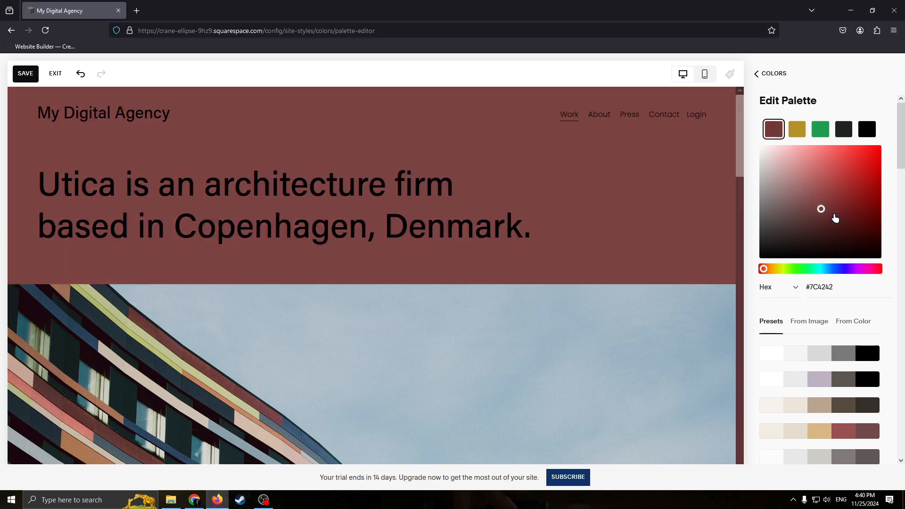
click(843, 164)
click(825, 158)
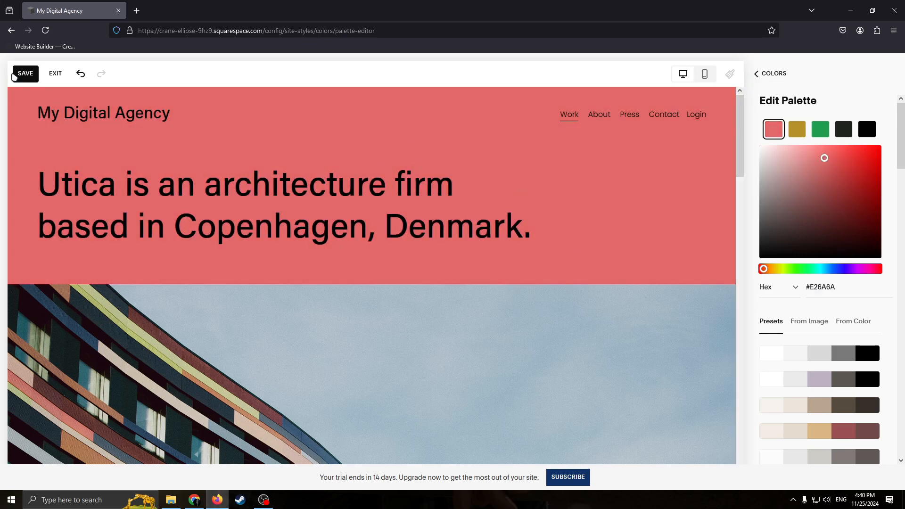
click(36, 74)
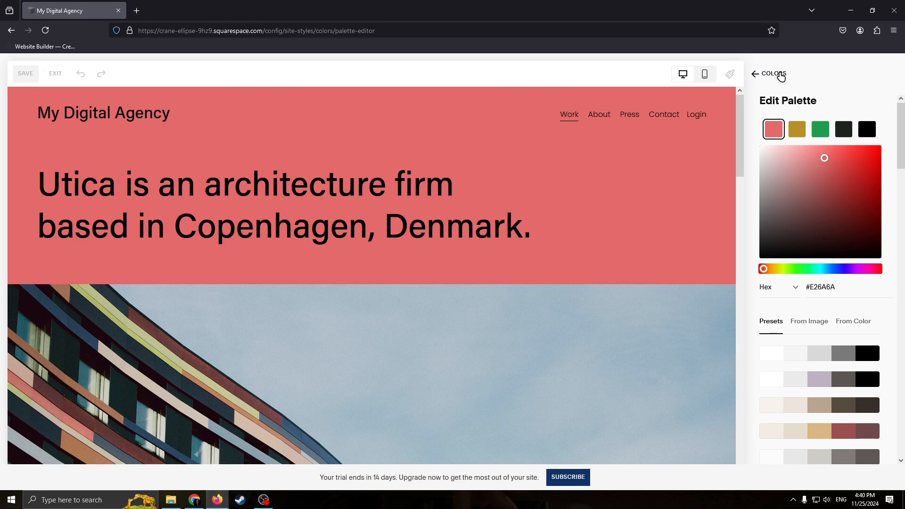
Leave the palette editor, reload the Site Styles page, and close the style settings
click(774, 74)
click(774, 74)
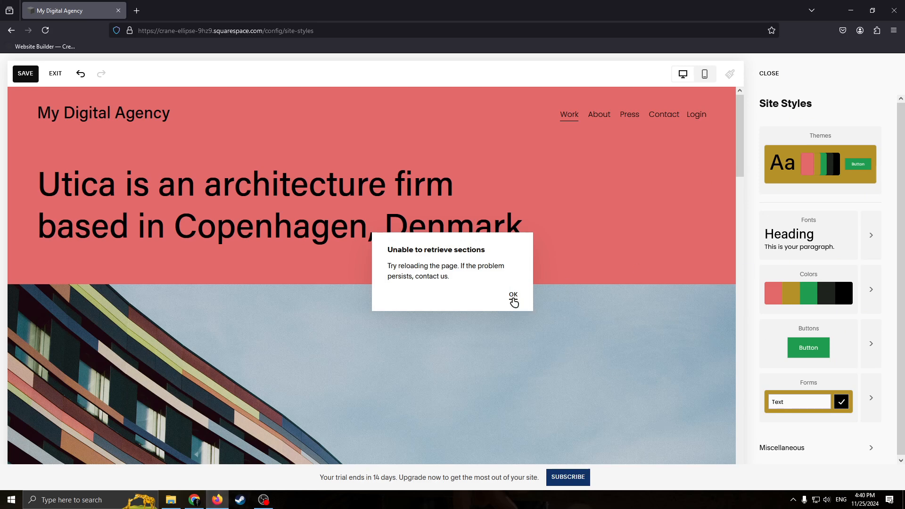
click(68, 45)
click(472, 293)
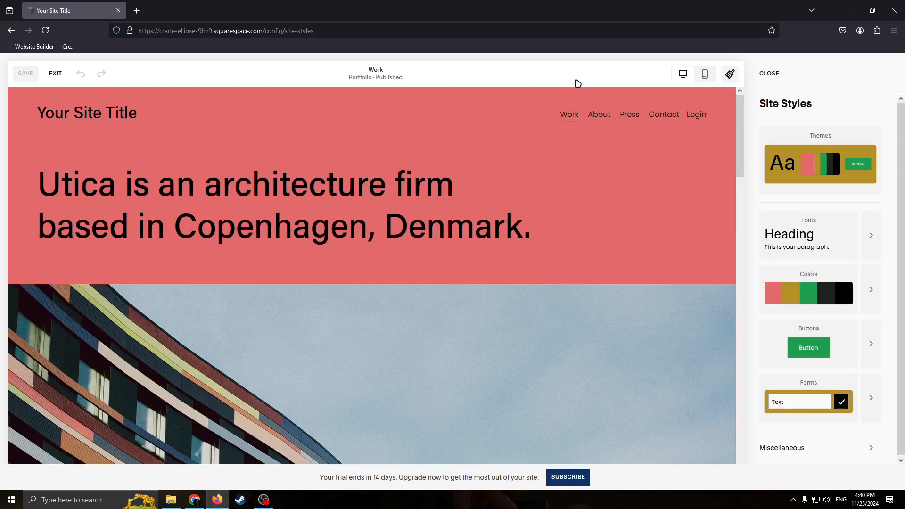
click(771, 73)
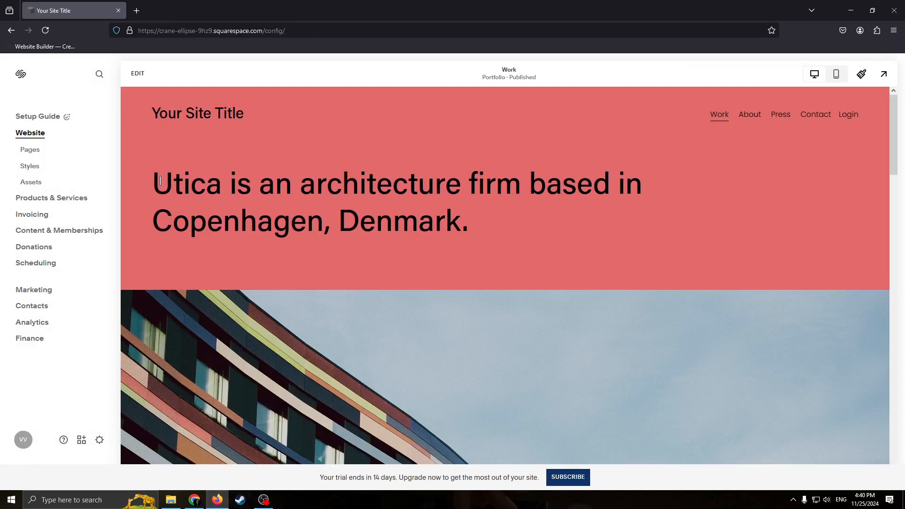
Review the site's Traffic analytics, viewing the Geography report and the Bounce Rate and Visits metrics
click(50, 66)
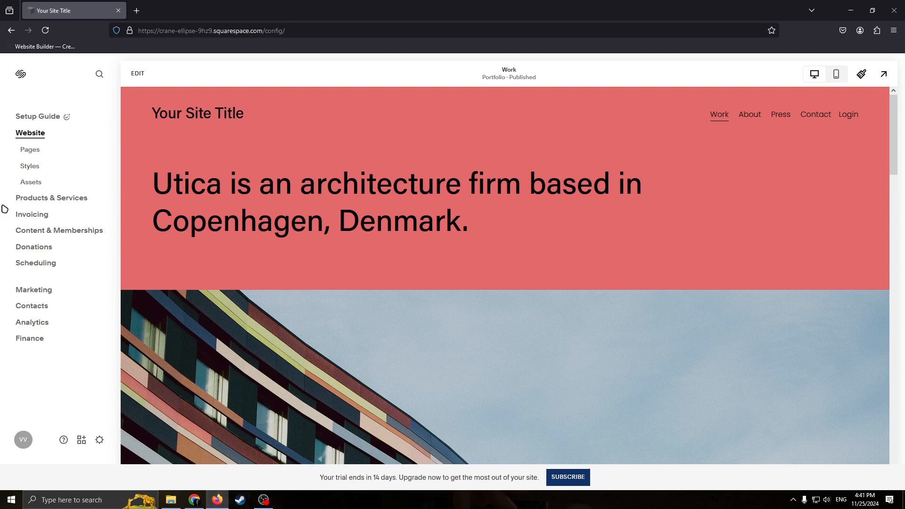
click(32, 326)
click(615, 132)
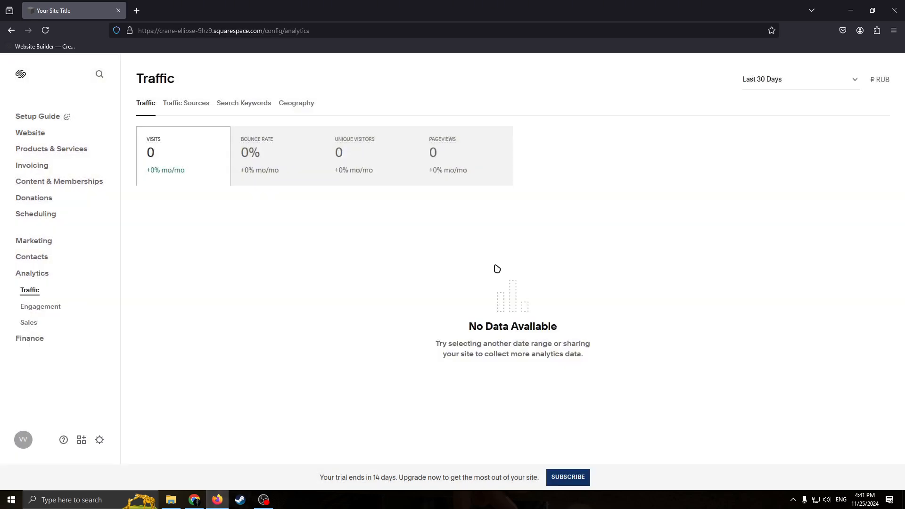
click(543, 455)
click(283, 109)
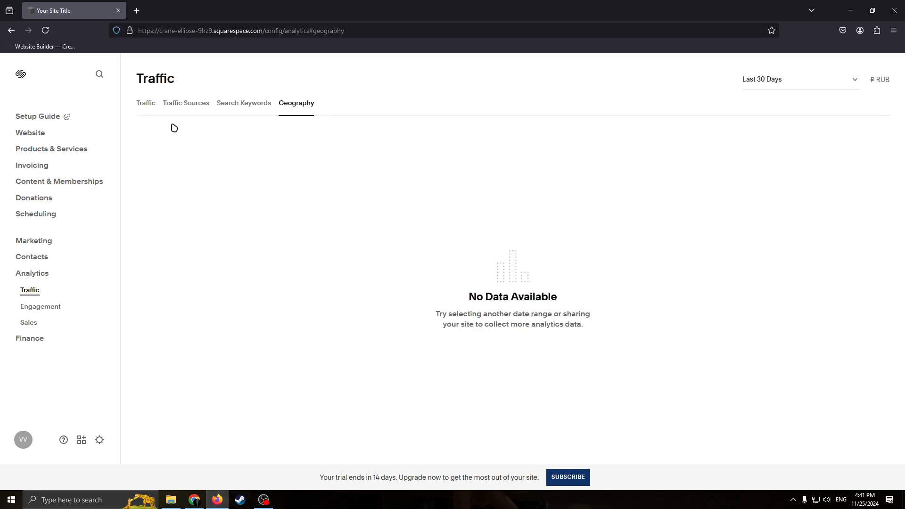
click(148, 107)
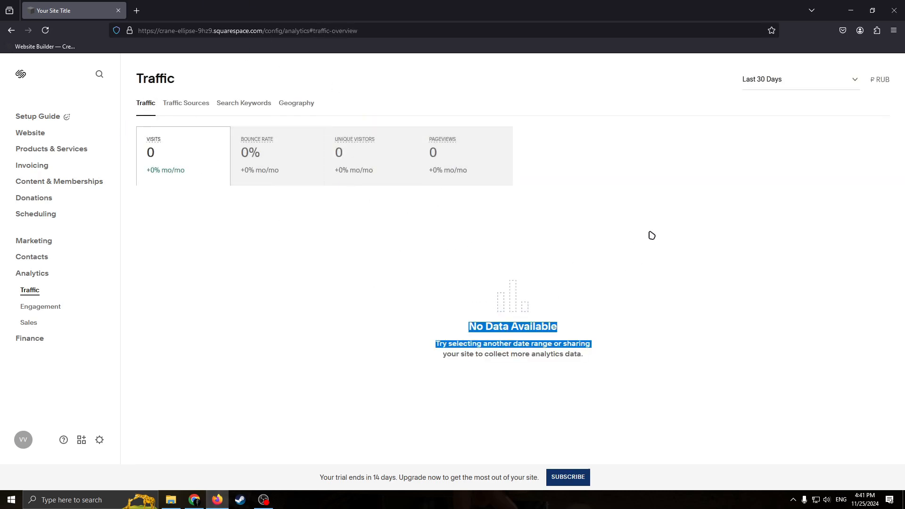
click(321, 181)
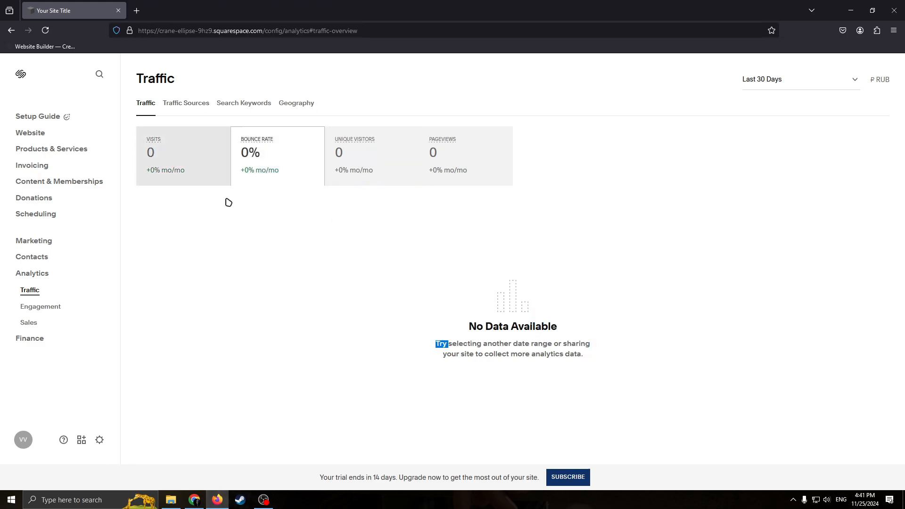
click(225, 181)
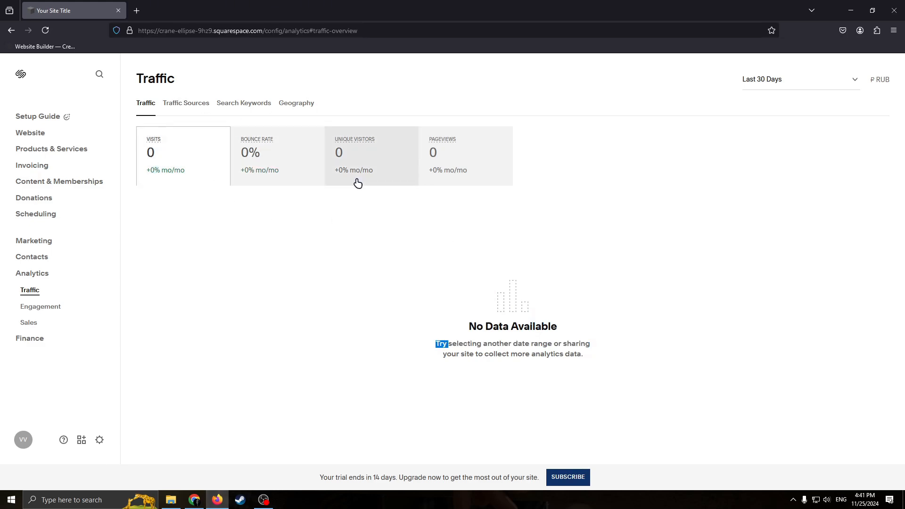
Return to the website and open the Work page for editing, looking over its first sections
click(53, 134)
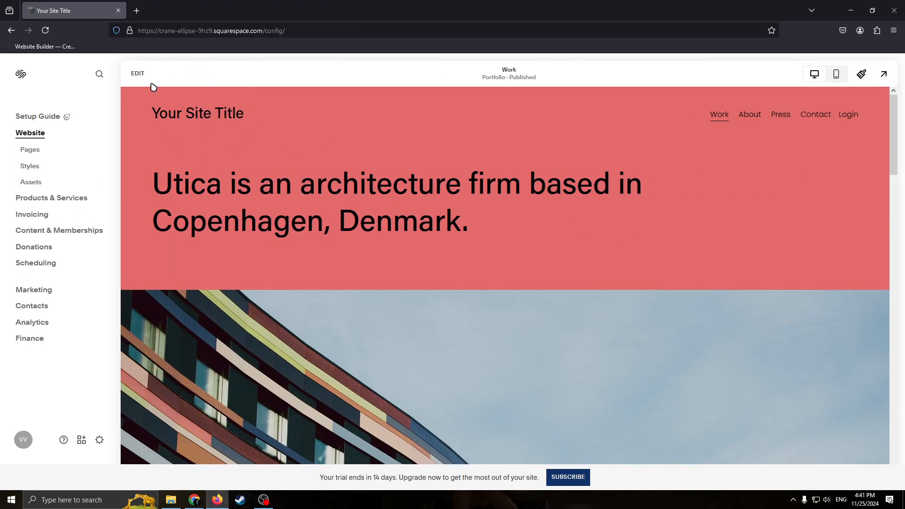
click(141, 72)
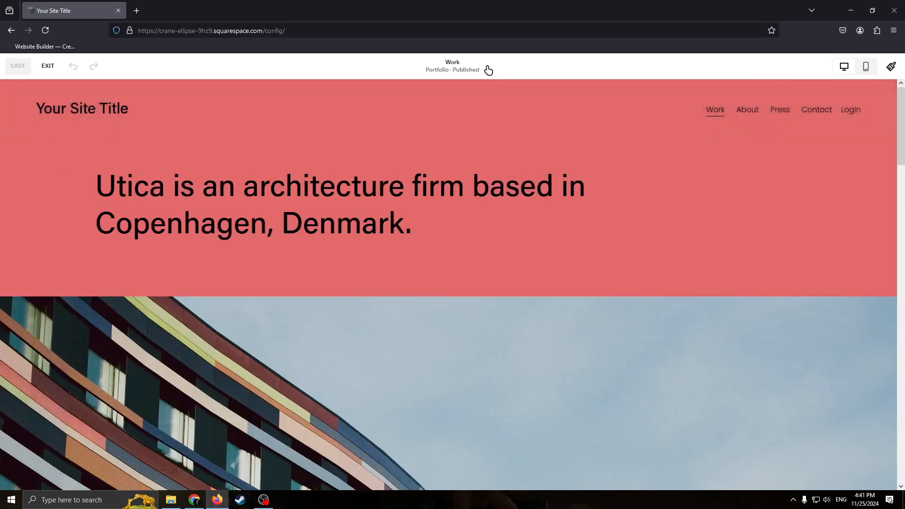
click(51, 65)
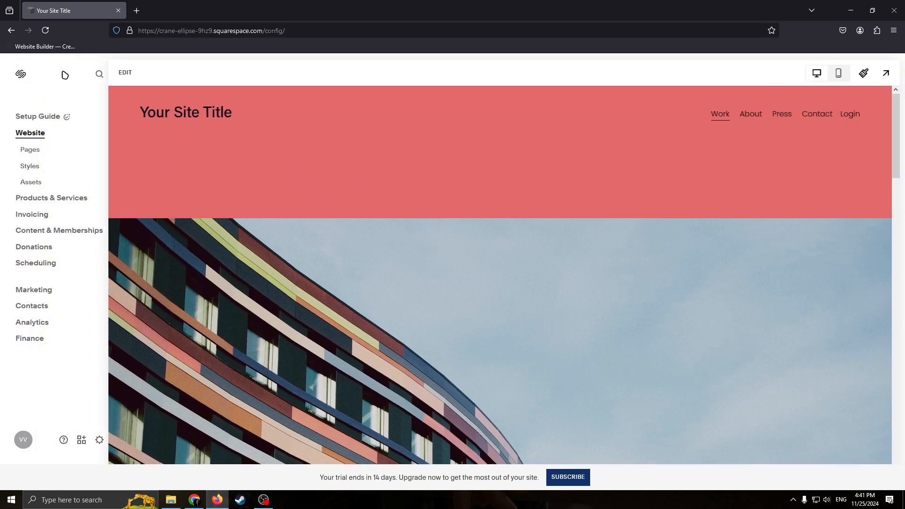
click(125, 72)
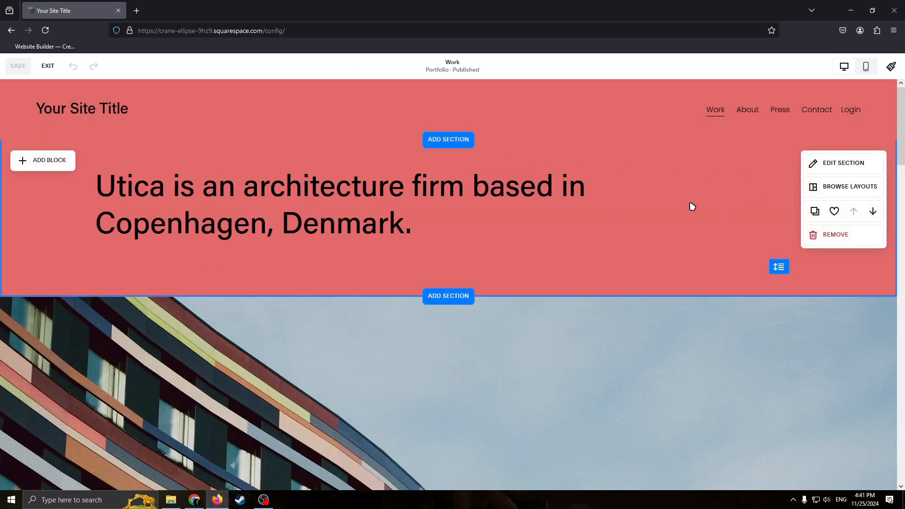
scroll(583, 253, down, 5)
scroll(466, 234, up, 3)
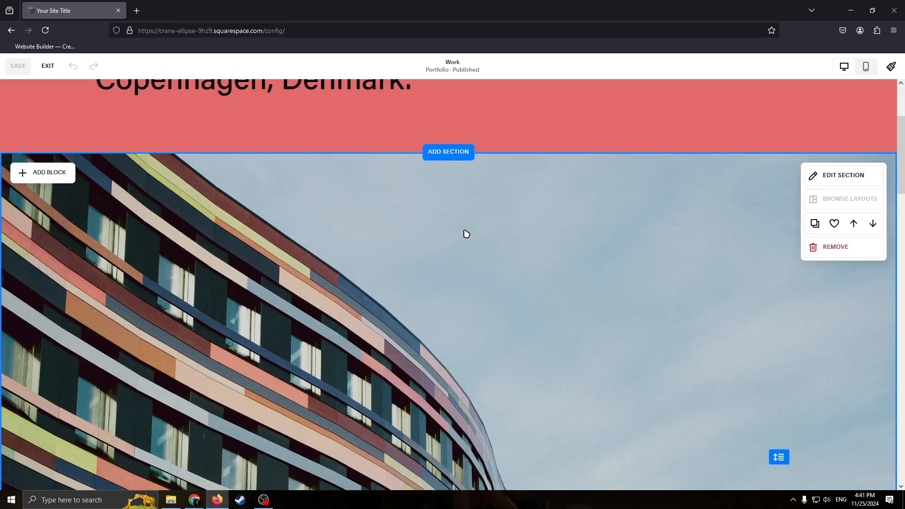
scroll(471, 307, down, 1)
scroll(526, 199, up, 4)
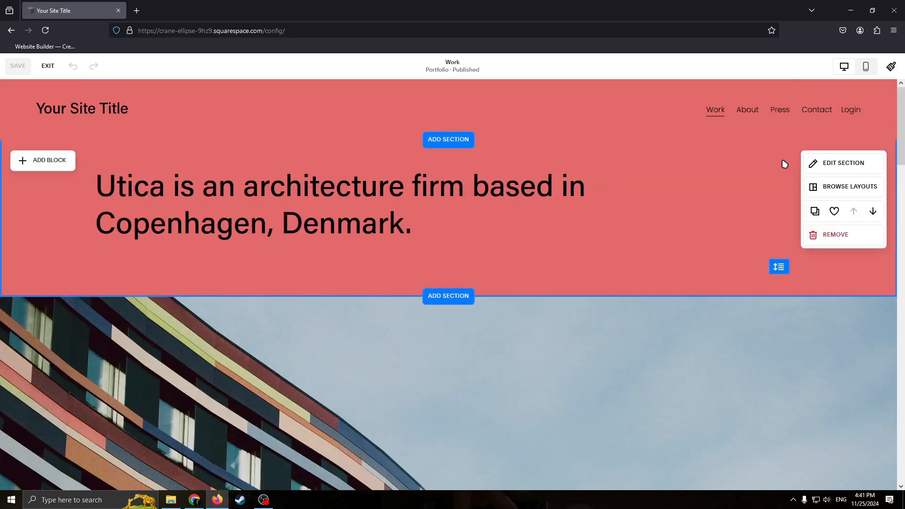
scroll(511, 145, down, 2)
scroll(459, 186, up, 2)
Replace the Utica architecture firm heading on the Work page with the text "Hello"
click(436, 183)
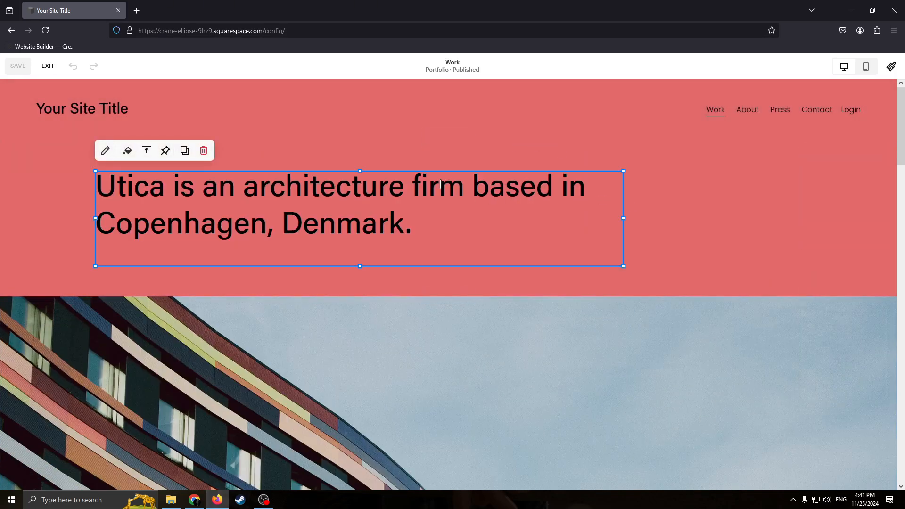
click(435, 183)
drag(458, 236, 78, 191)
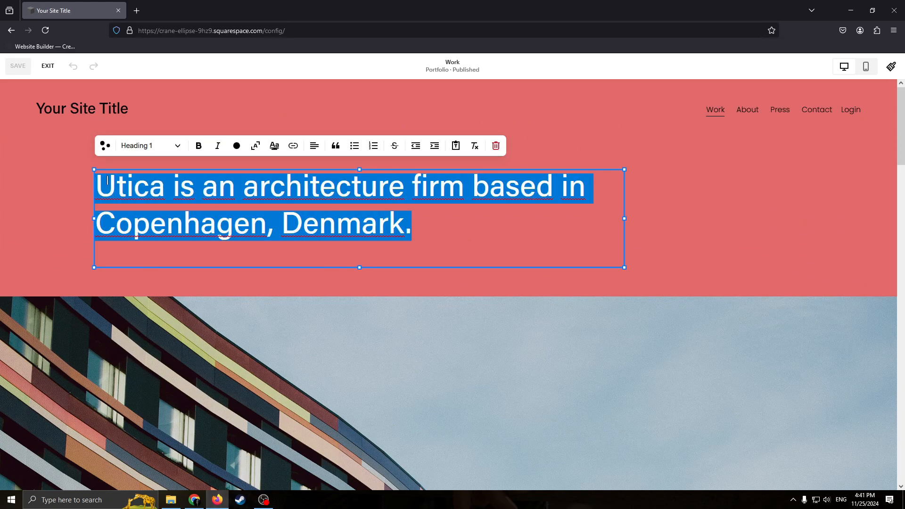
key(BackSpace)
text(FG)
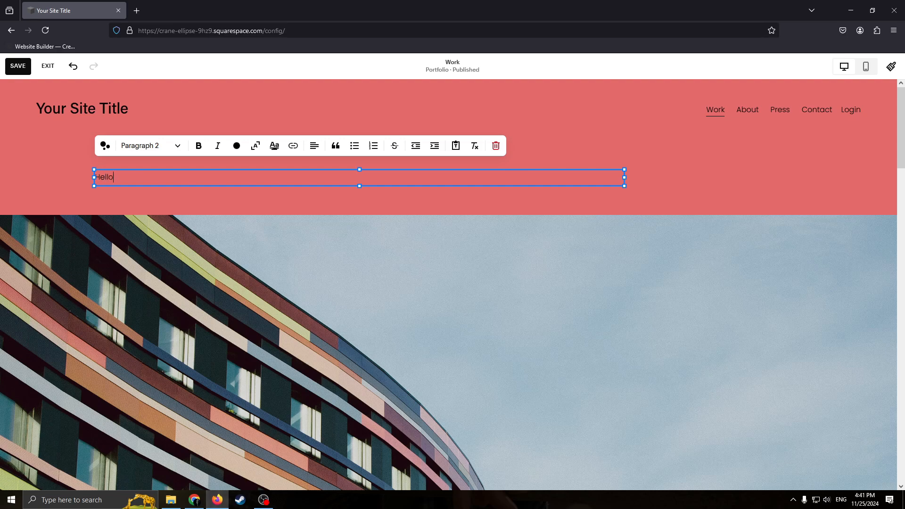
Scale the Hello text to fill its block, reduce the block's size and place it in the horizontal middle of the section
click(260, 147)
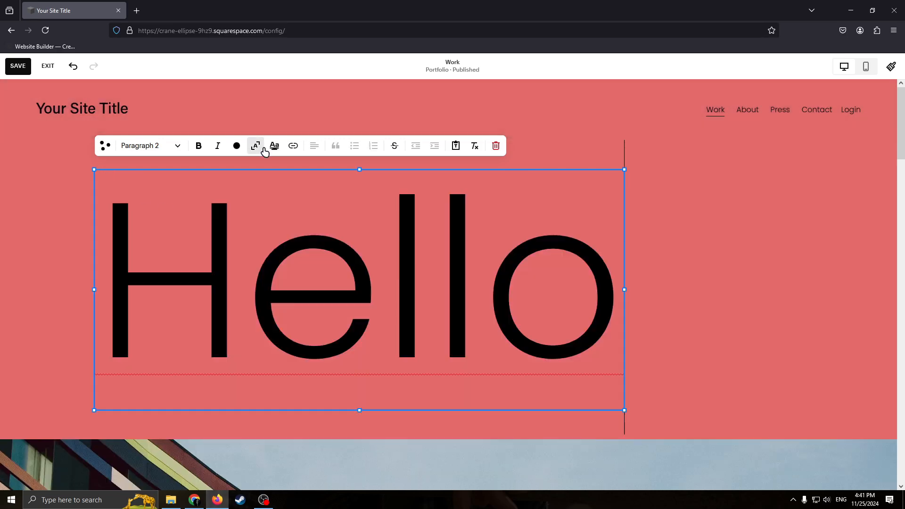
click(656, 313)
click(613, 396)
drag(623, 410, 353, 246)
drag(267, 229, 406, 231)
click(232, 242)
click(231, 243)
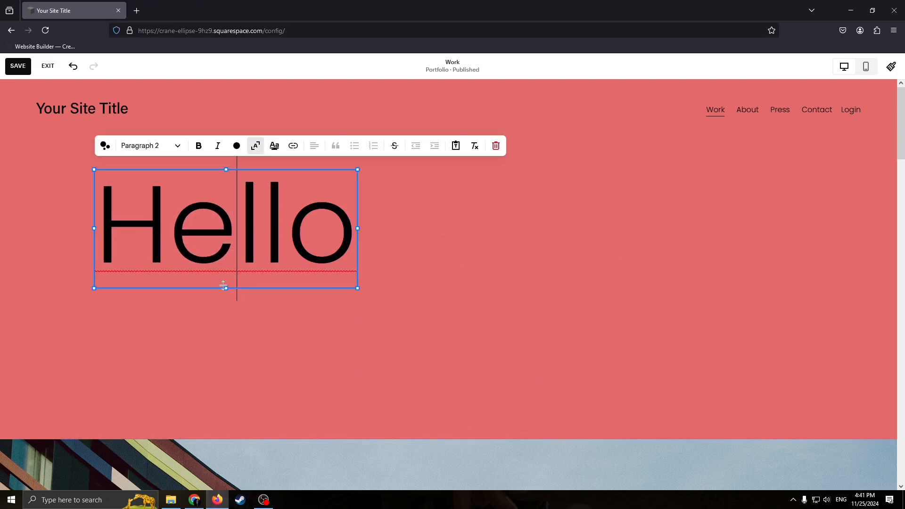
click(224, 286)
drag(224, 286, 424, 302)
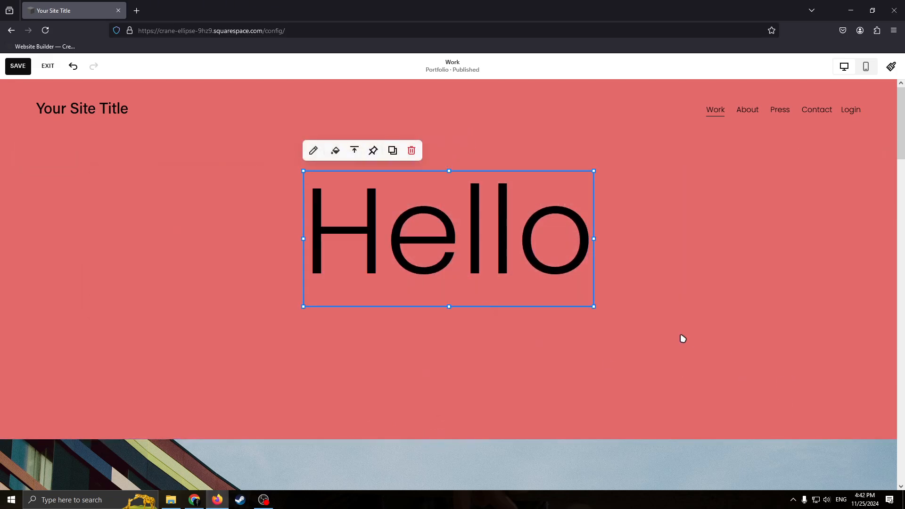
click(683, 339)
Examine the Design, Background and Colors settings of the Hello section
click(805, 166)
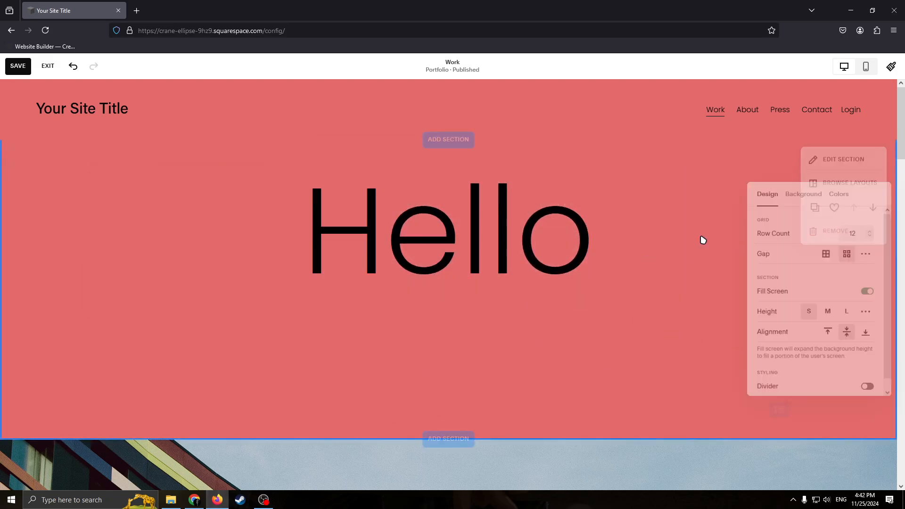
click(735, 229)
click(835, 162)
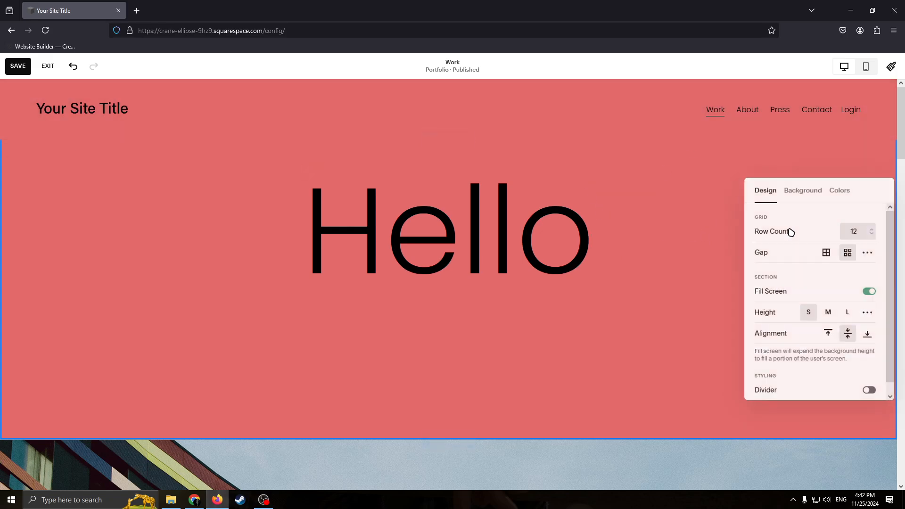
click(804, 189)
click(840, 190)
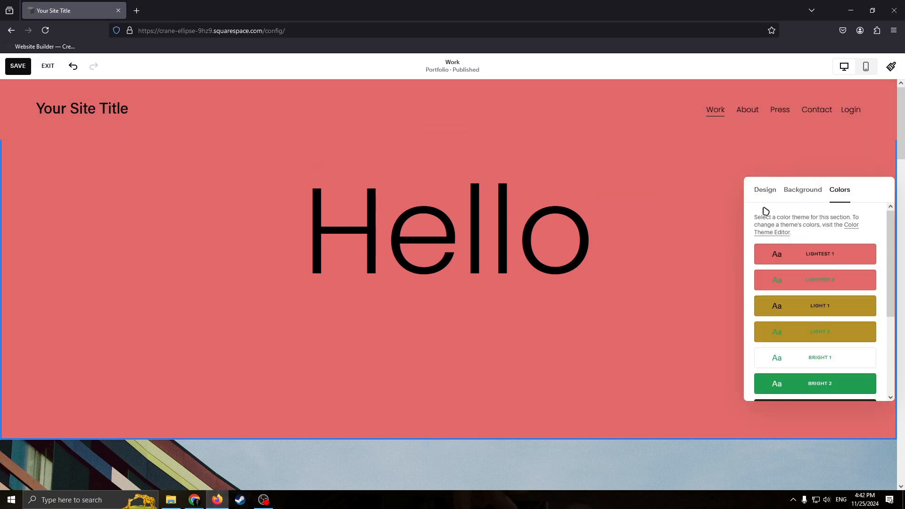
click(766, 190)
click(703, 299)
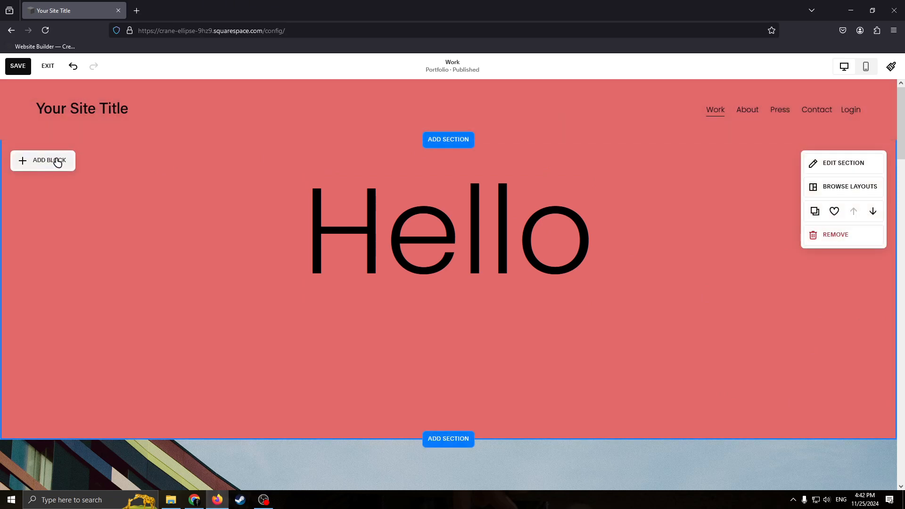
Add an enlarged image block over the end of the Hello text and browse the free stock images for it
click(52, 169)
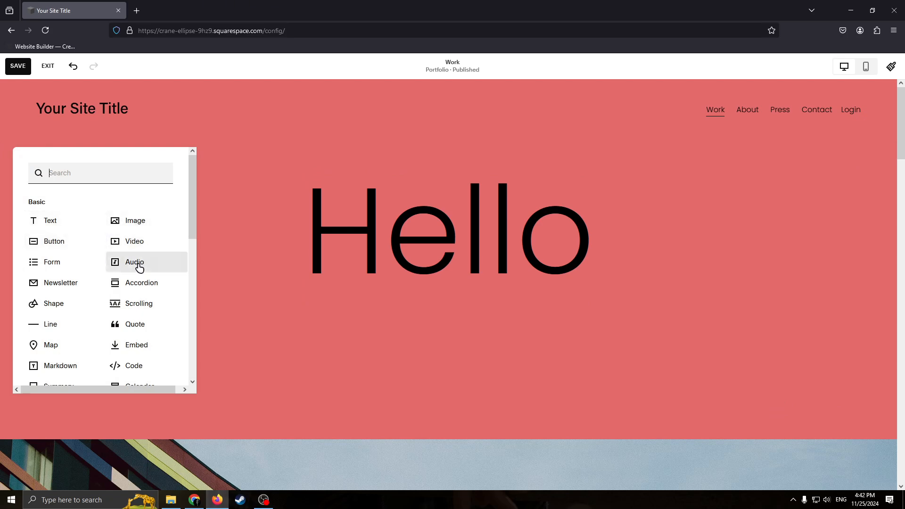
click(134, 220)
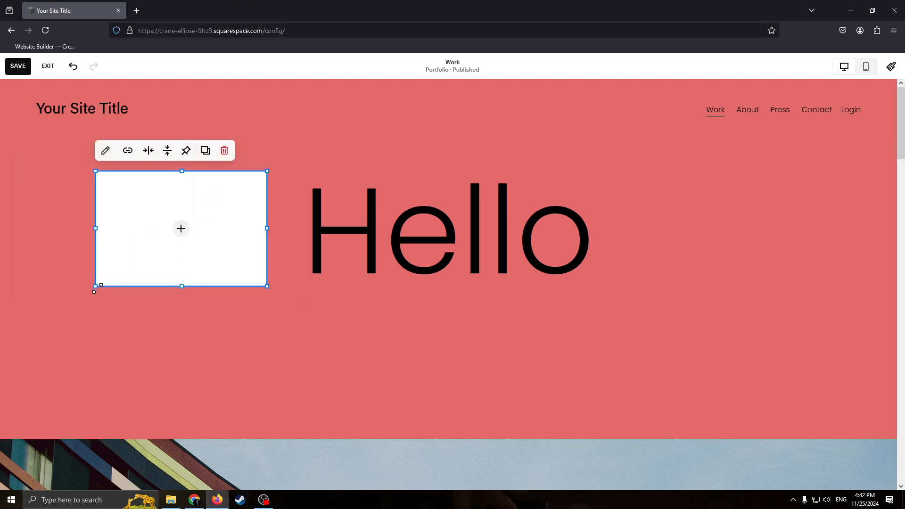
drag(98, 289, 682, 287)
click(640, 280)
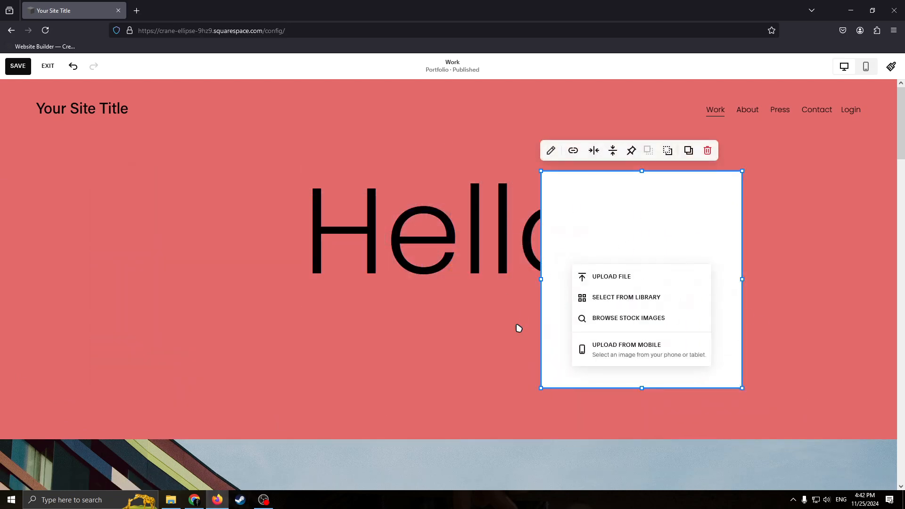
click(627, 317)
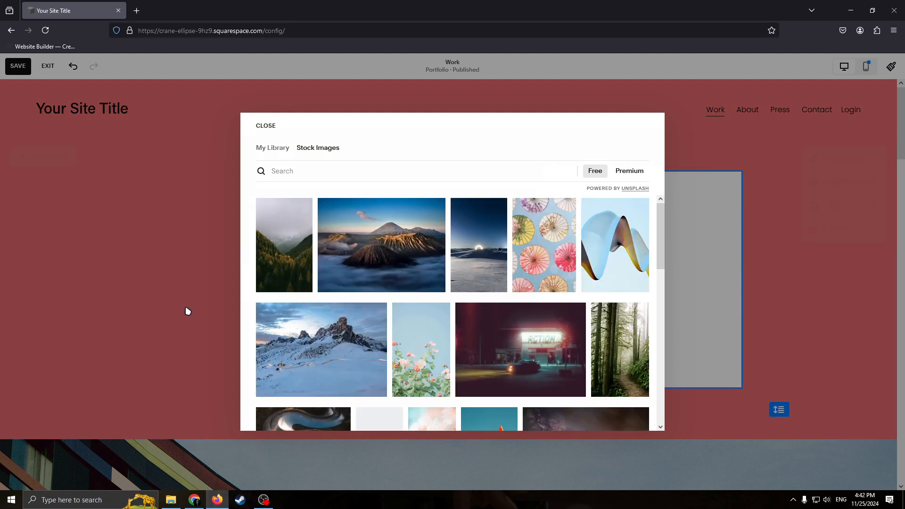
click(186, 310)
Remove the full-width building photo section above Recent Work
scroll(348, 250, down, 10)
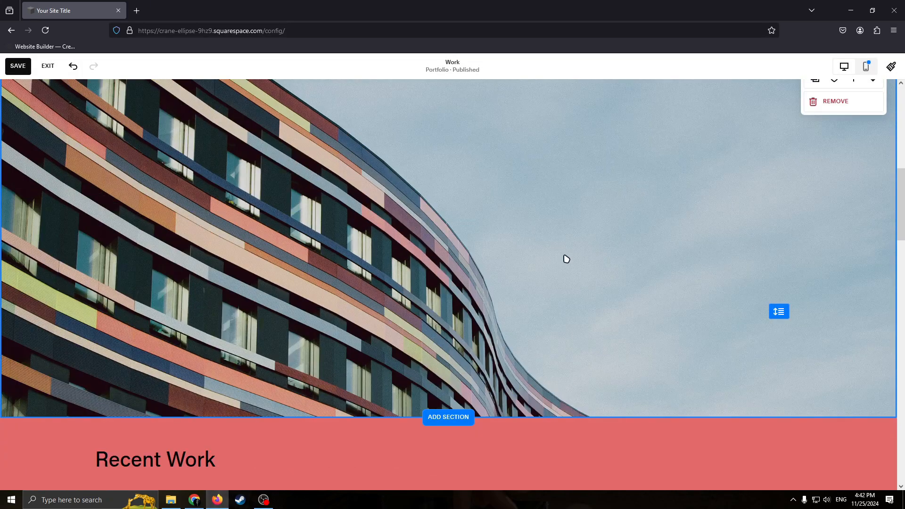
scroll(519, 252, up, 3)
click(820, 197)
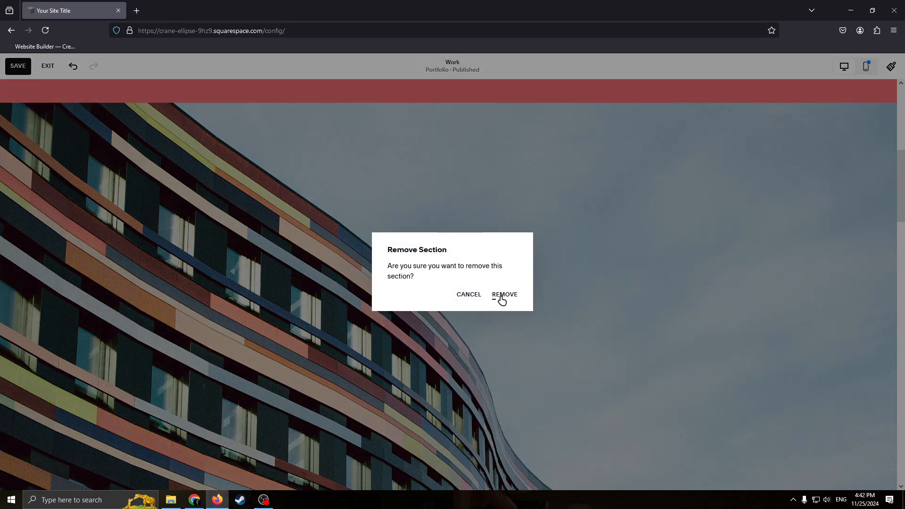
click(500, 295)
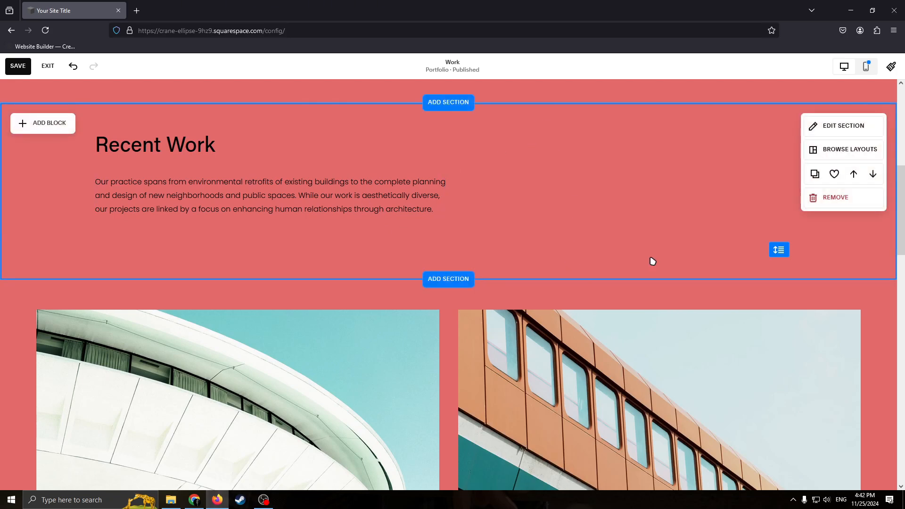
Browse the Products section templates and add a blank section directly below Recent Work
drag(766, 276, 774, 324)
click(472, 282)
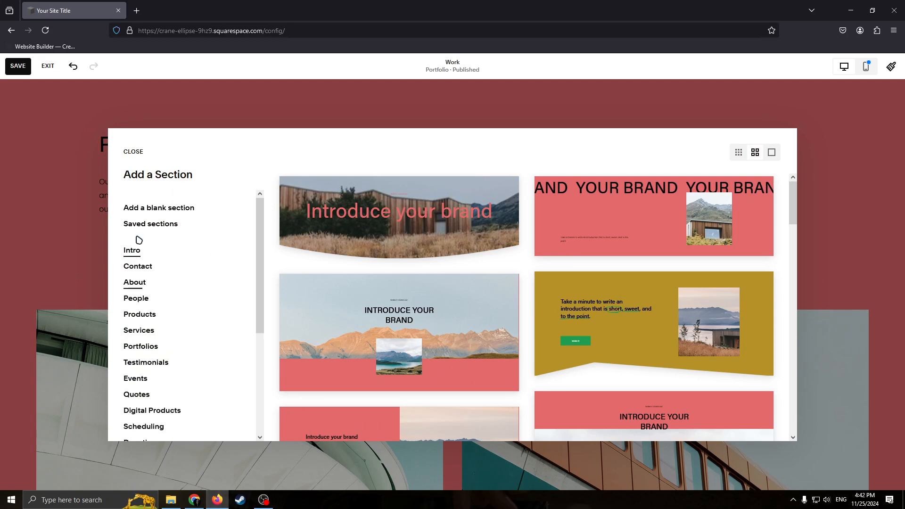
click(149, 315)
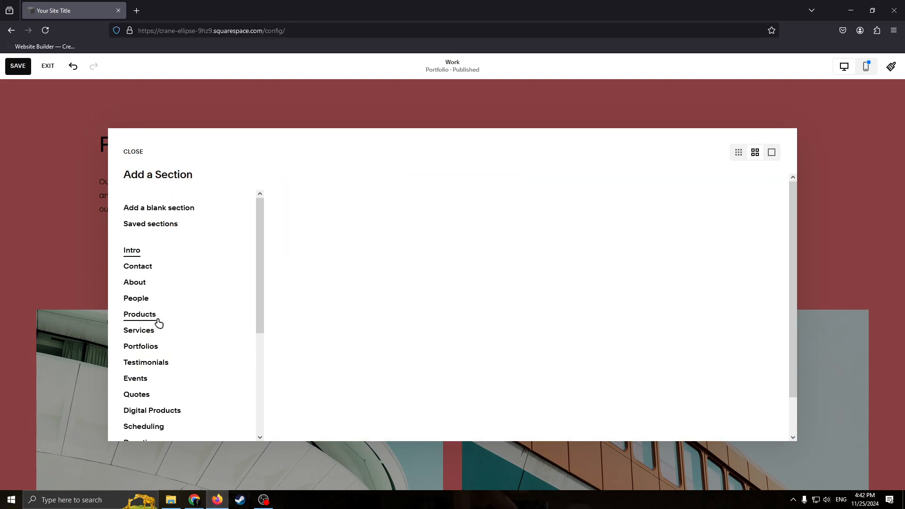
scroll(196, 372, down, 4)
scroll(170, 301, up, 4)
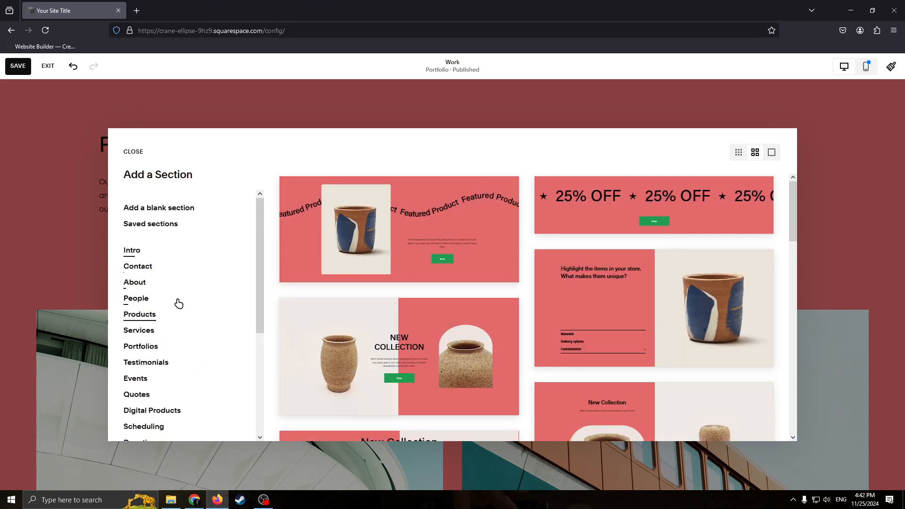
click(174, 214)
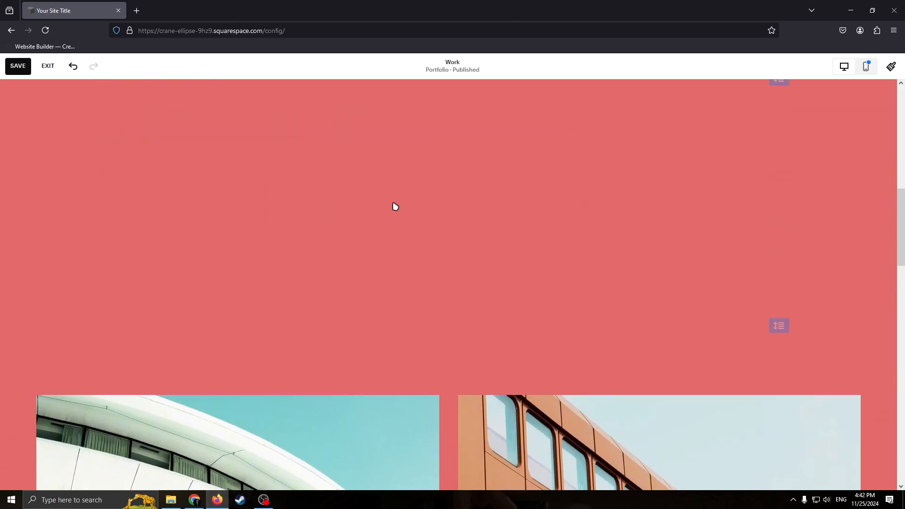
Add a button block to the blank section below Recent Work and set its text to FGYUIPF
scroll(380, 232, up, 3)
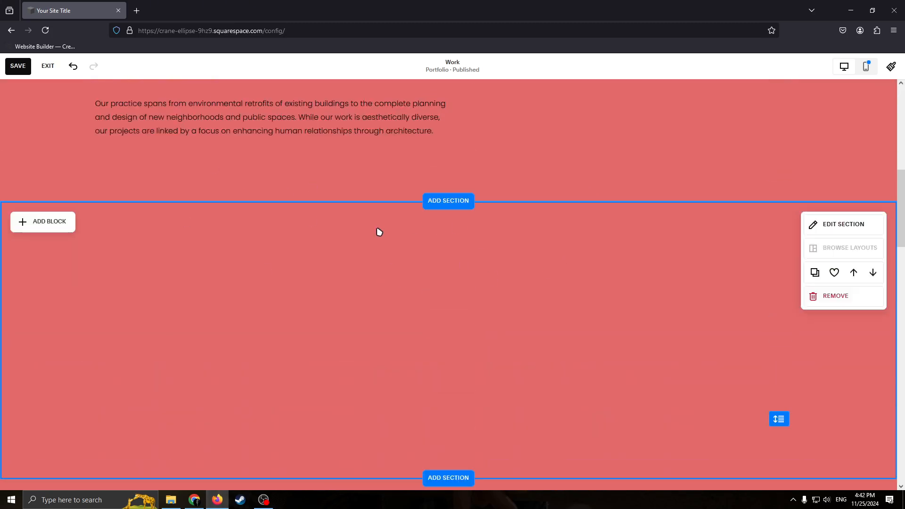
click(43, 222)
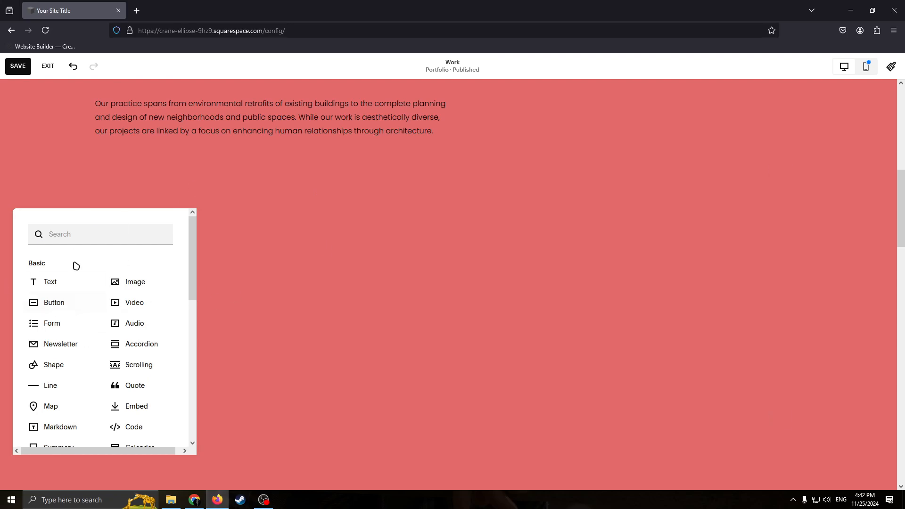
click(38, 300)
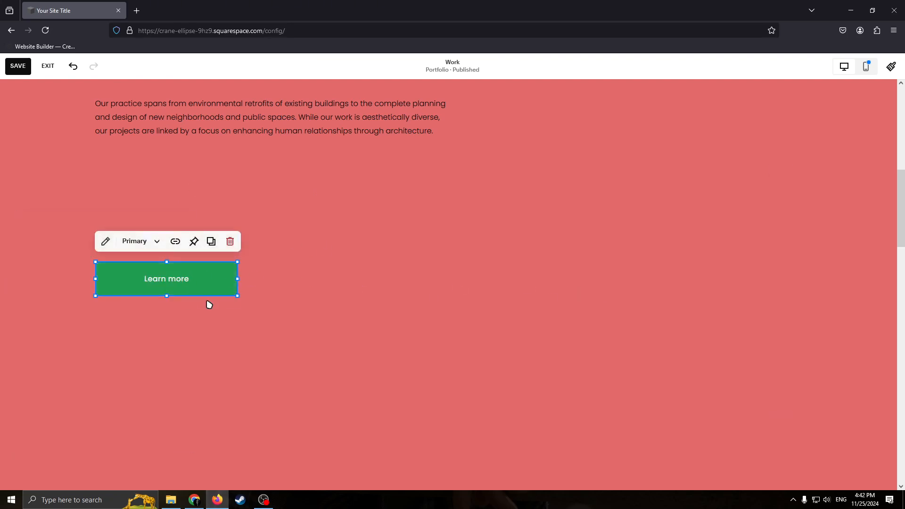
click(106, 242)
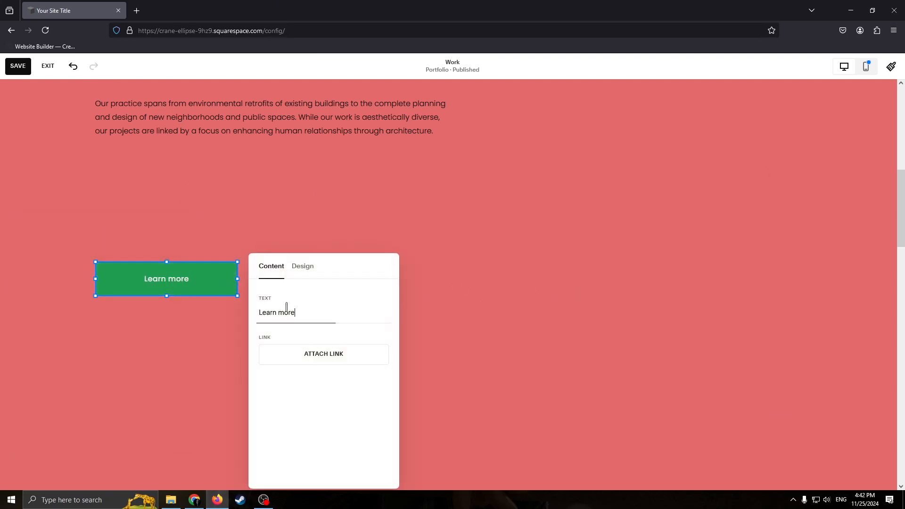
key(ctrl+a)
key(BackSpace)
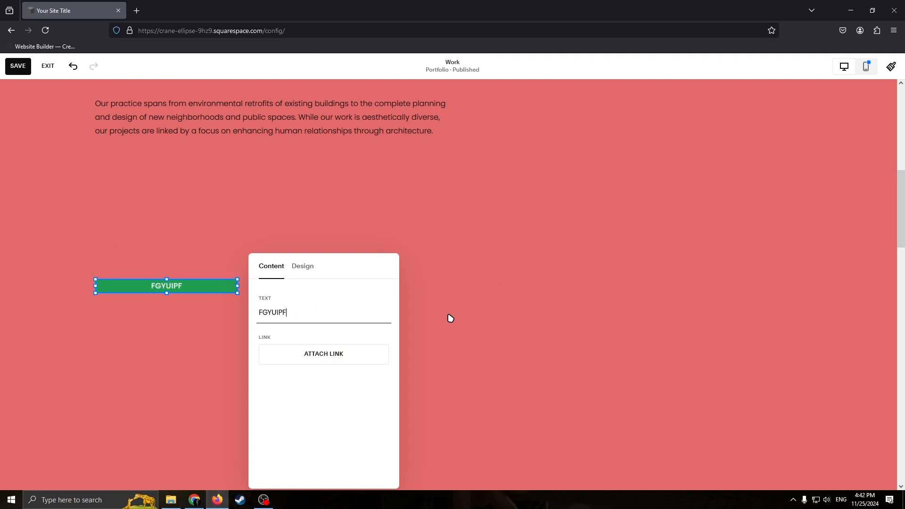
Try the Fit style on the FGYUIPF button, return it to Fill and enlarge it to about half the page width
click(320, 267)
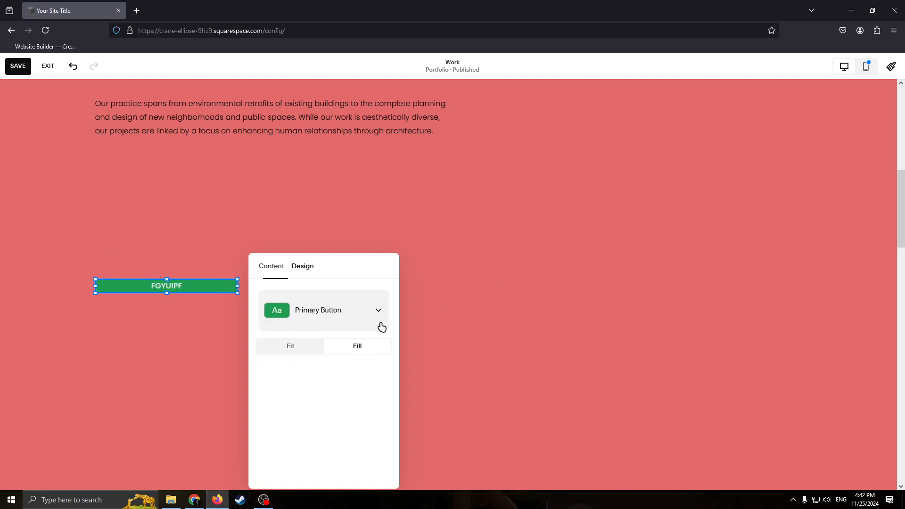
click(287, 322)
click(306, 349)
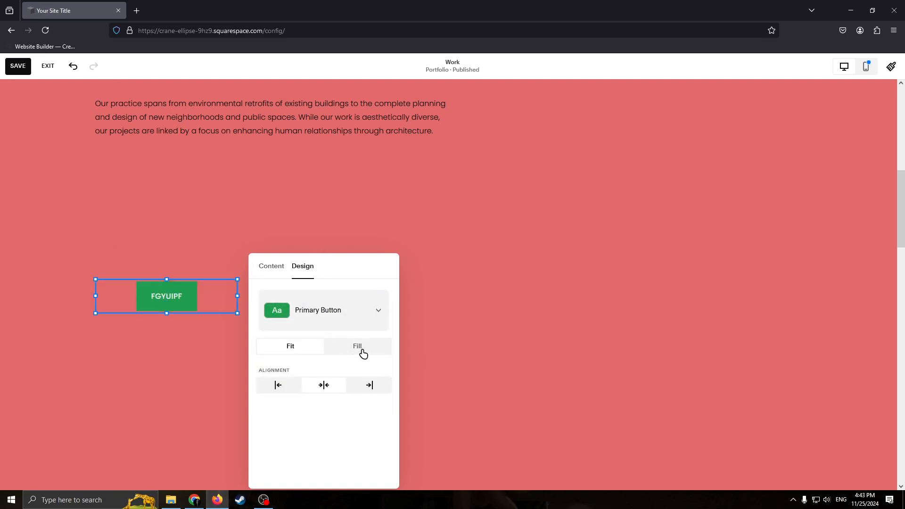
click(360, 350)
click(176, 358)
click(231, 311)
drag(231, 310, 573, 404)
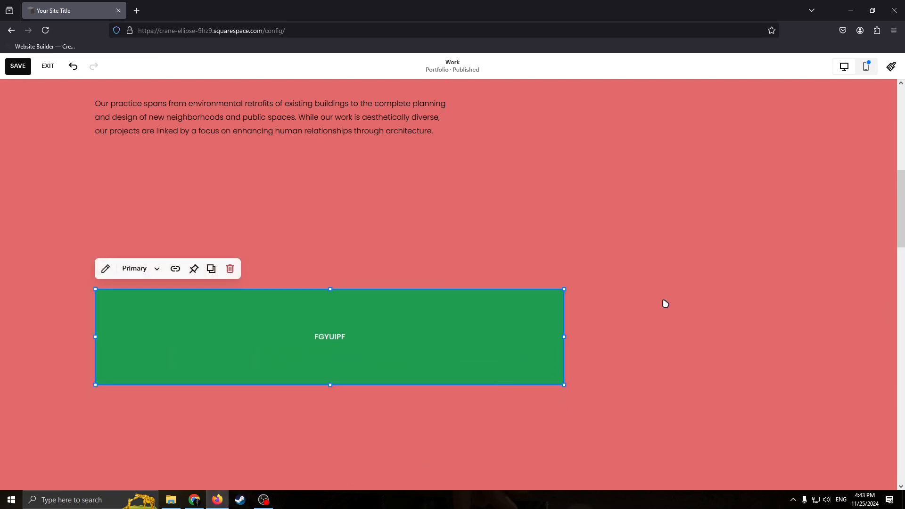
Examine the link types offered for the FGYUIPF button and move the button further right in its section
click(175, 269)
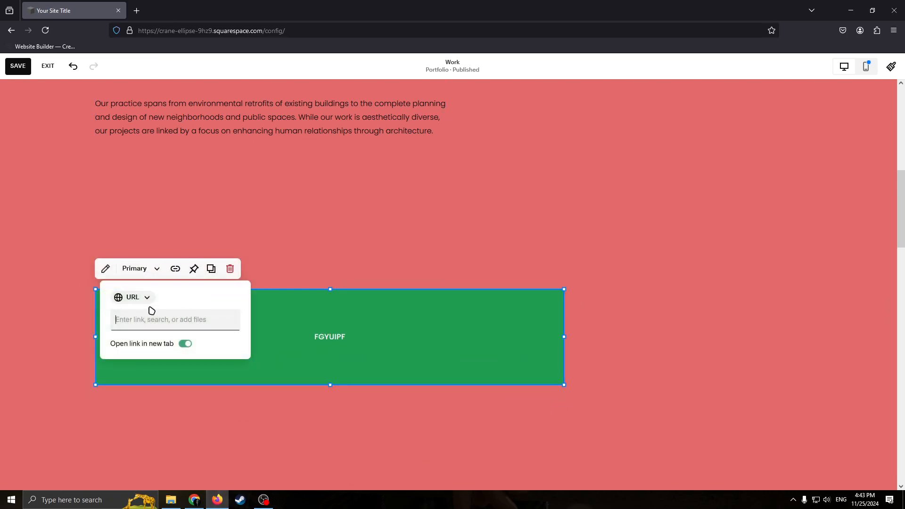
click(356, 326)
click(140, 299)
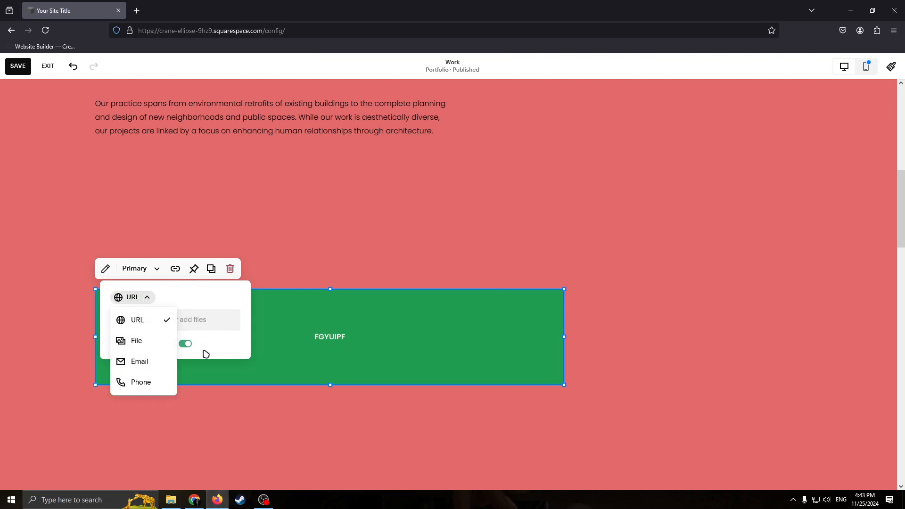
click(263, 369)
drag(364, 318, 513, 302)
Move the Contact Us button to the right side of the Let's Work Together section
scroll(425, 227, up, 3)
scroll(424, 227, up, 5)
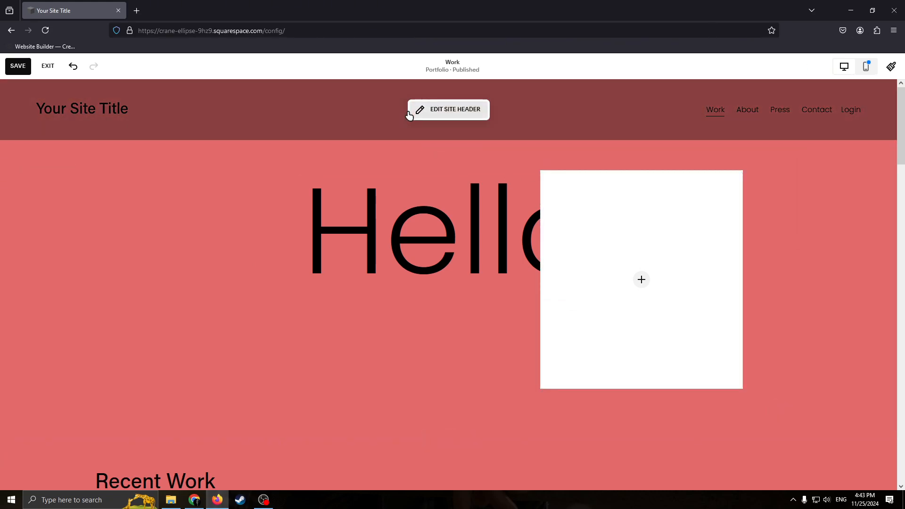
scroll(580, 283, down, 10)
scroll(598, 238, down, 10)
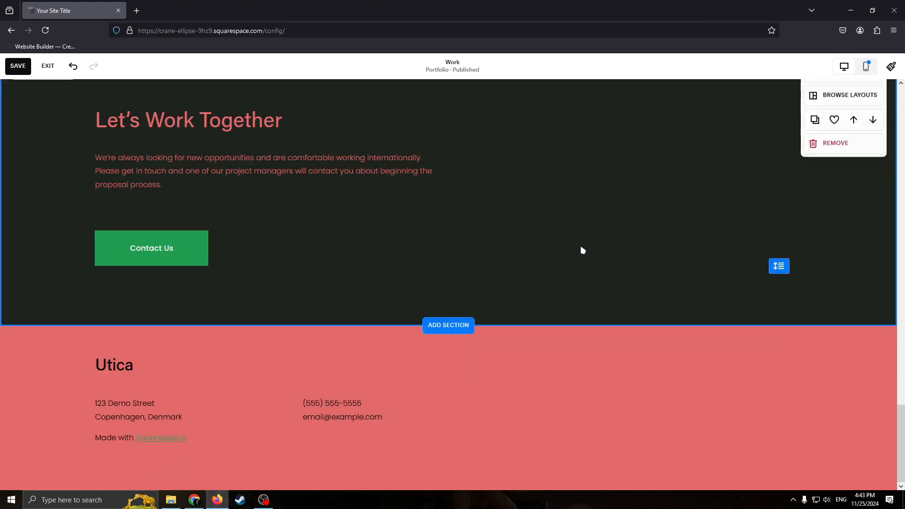
drag(164, 252, 669, 233)
drag(329, 168, 467, 198)
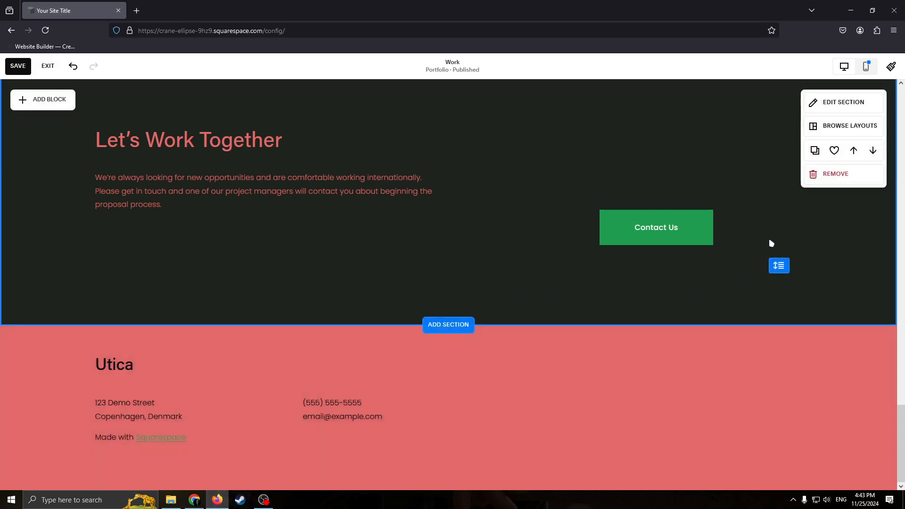
Switch to the mobile view and review how the page sections are laid out on a phone
scroll(718, 232, up, 15)
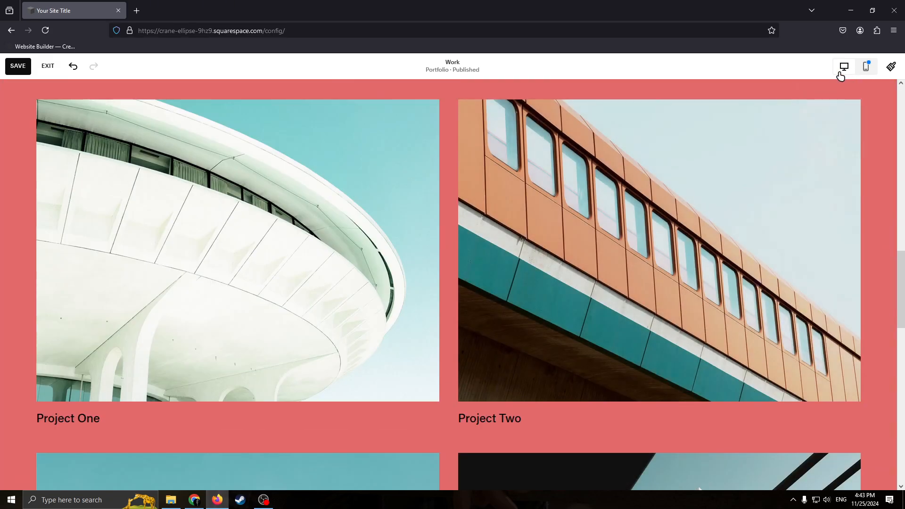
scroll(518, 189, up, 10)
right_click(460, 253)
scroll(613, 198, up, 7)
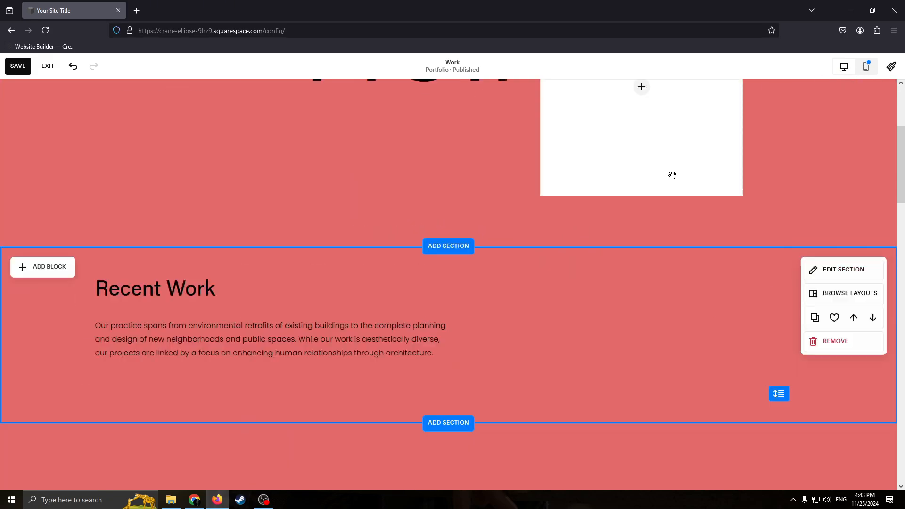
click(866, 66)
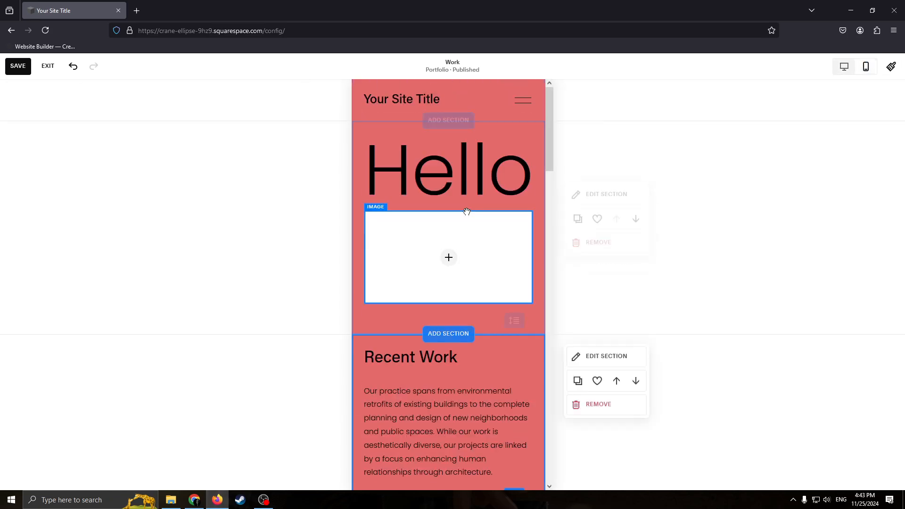
scroll(481, 184, down, 8)
scroll(478, 181, up, 7)
scroll(478, 181, up, 1)
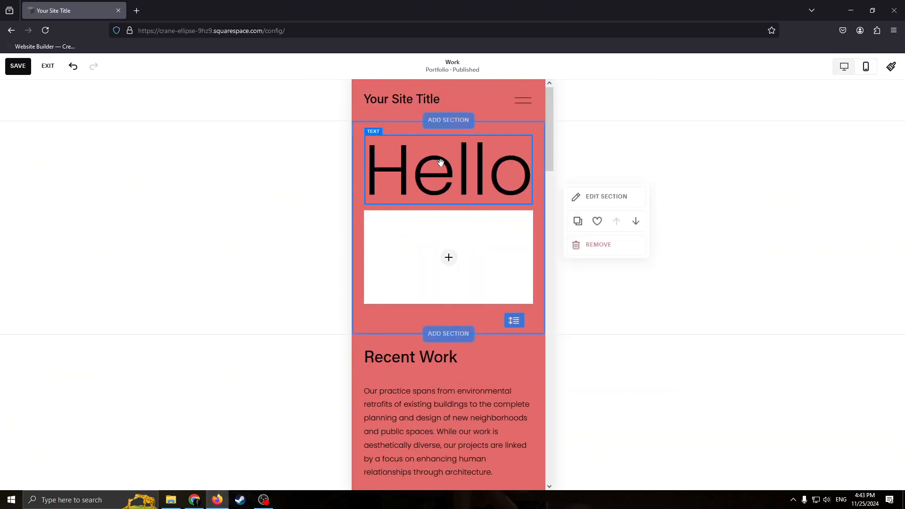
scroll(434, 177, down, 8)
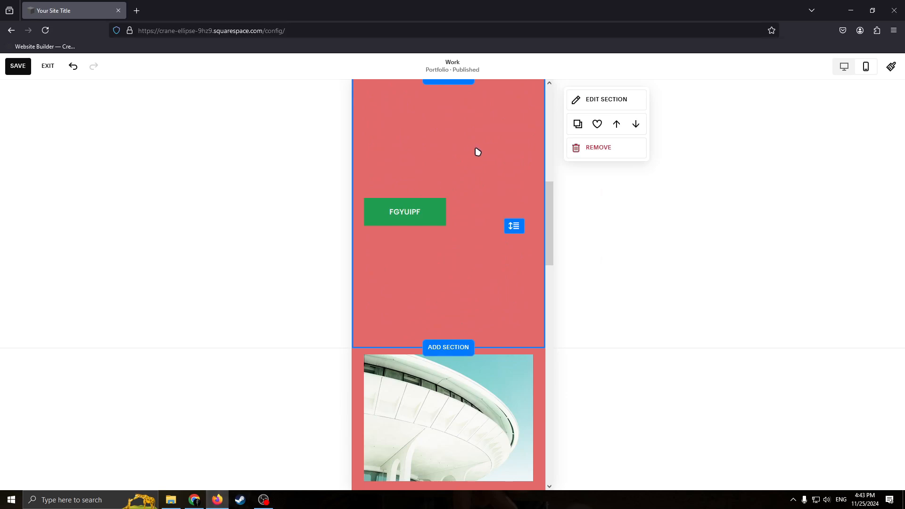
scroll(478, 151, down, 7)
scroll(455, 243, up, 12)
scroll(489, 199, up, 3)
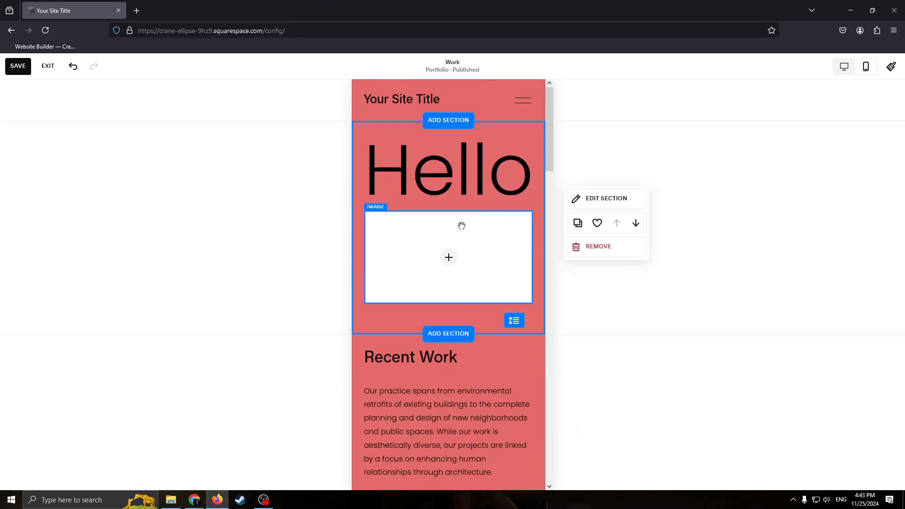
Tighten the mobile layout of the Hello section by shortening it, shrinking the Hello text and raising the image block
drag(515, 319, 540, 352)
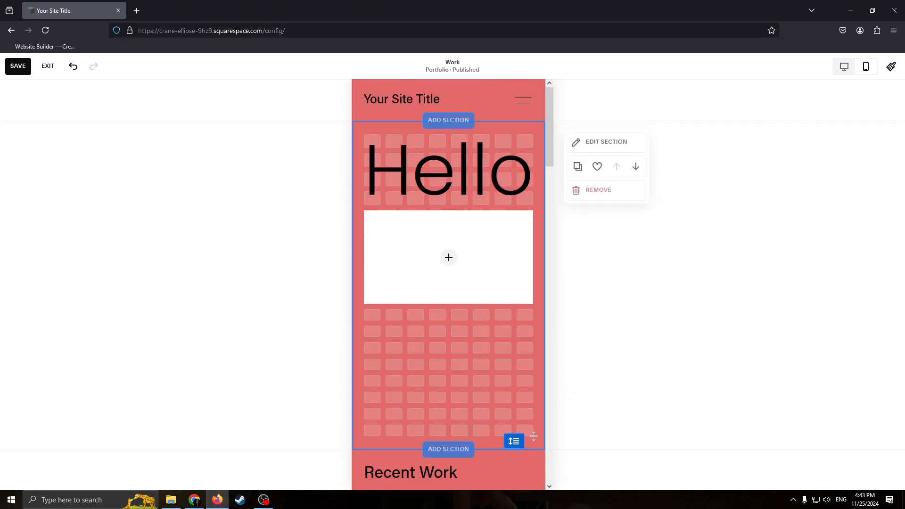
click(470, 173)
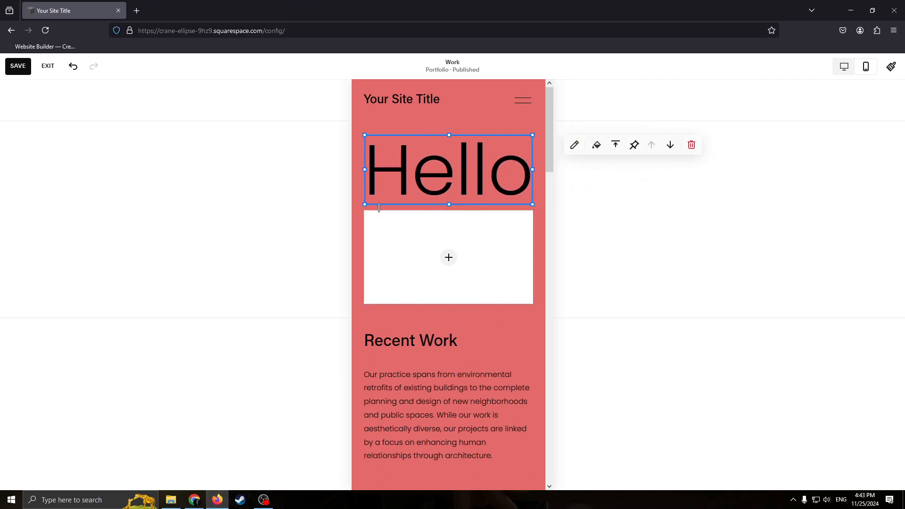
drag(363, 205, 452, 144)
drag(493, 250, 497, 214)
Return to the desktop view, save the page changes and exit the editor
click(845, 66)
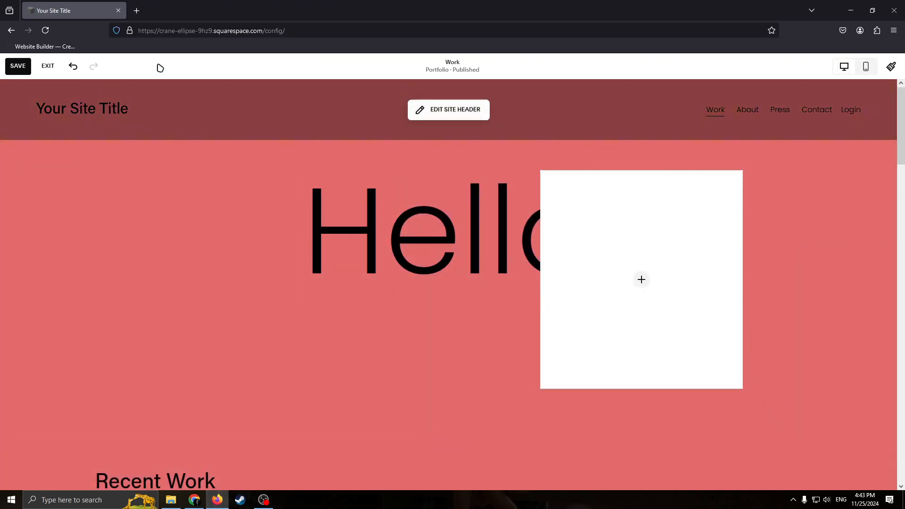
click(19, 66)
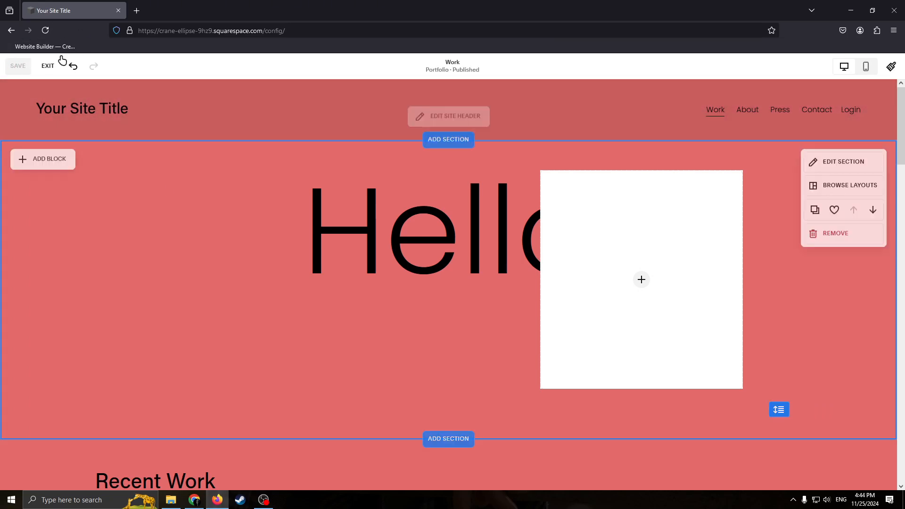
click(46, 69)
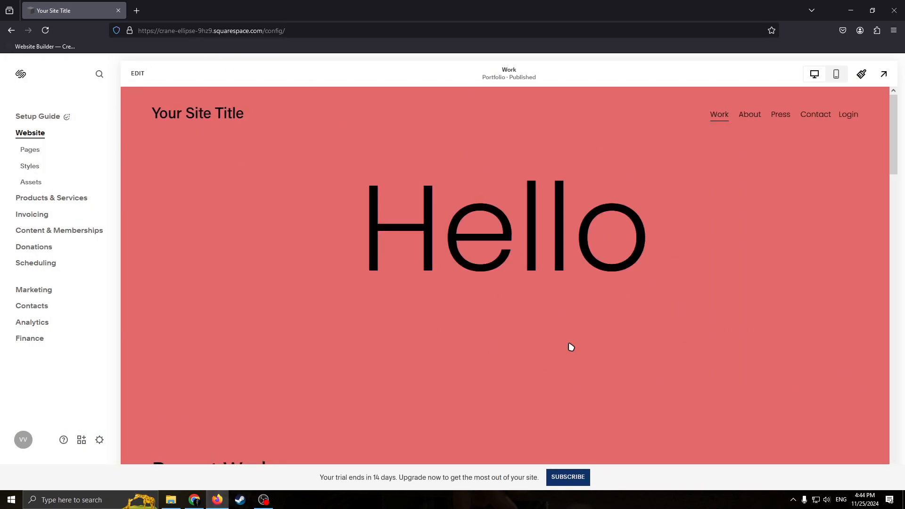
Open the subscription plans and compare the prices and core features of Personal, Business, Commerce Basic and Commerce Advanced
click(585, 482)
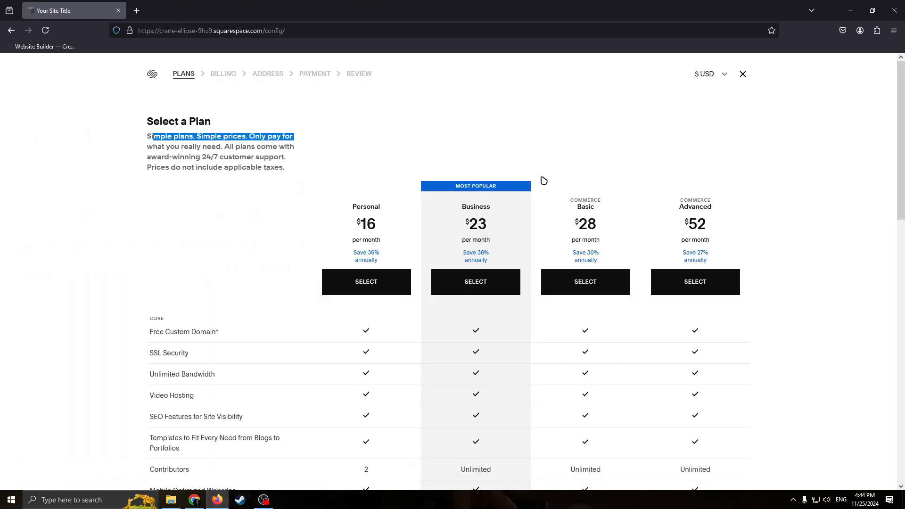
scroll(887, 226, down, 3)
scroll(896, 244, up, 1)
scroll(893, 245, down, 3)
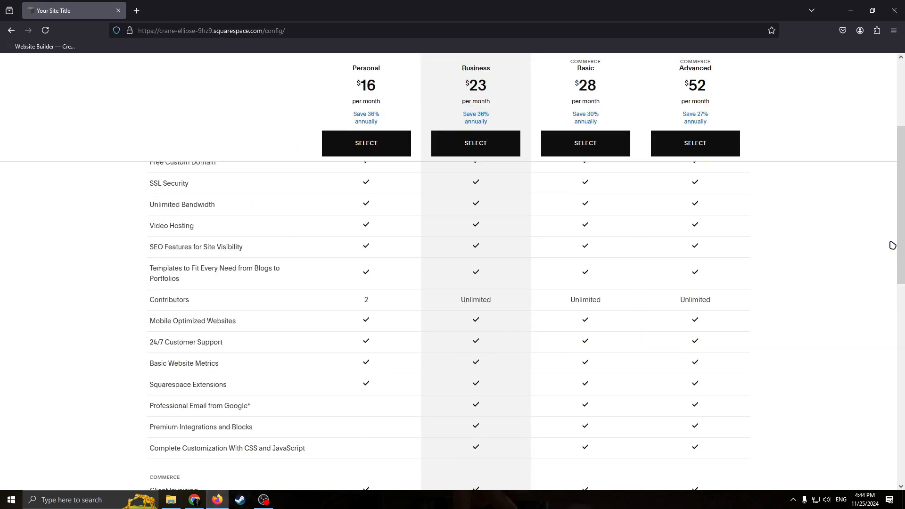
scroll(890, 249, up, 3)
scroll(820, 243, down, 1)
scroll(829, 250, up, 2)
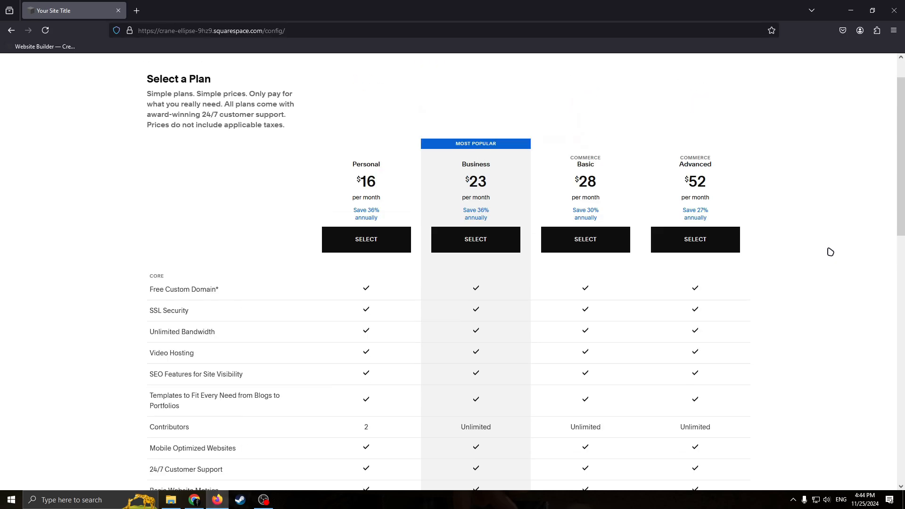
scroll(831, 250, down, 5)
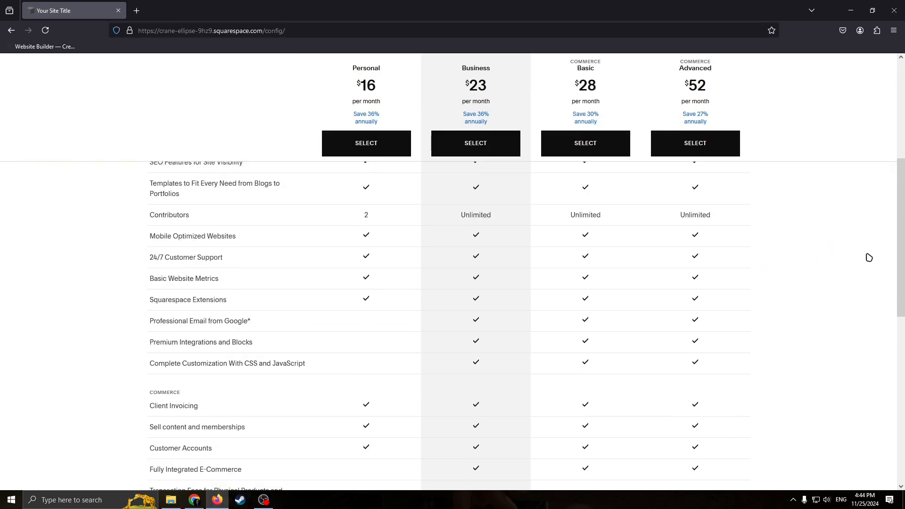
scroll(768, 298, up, 3)
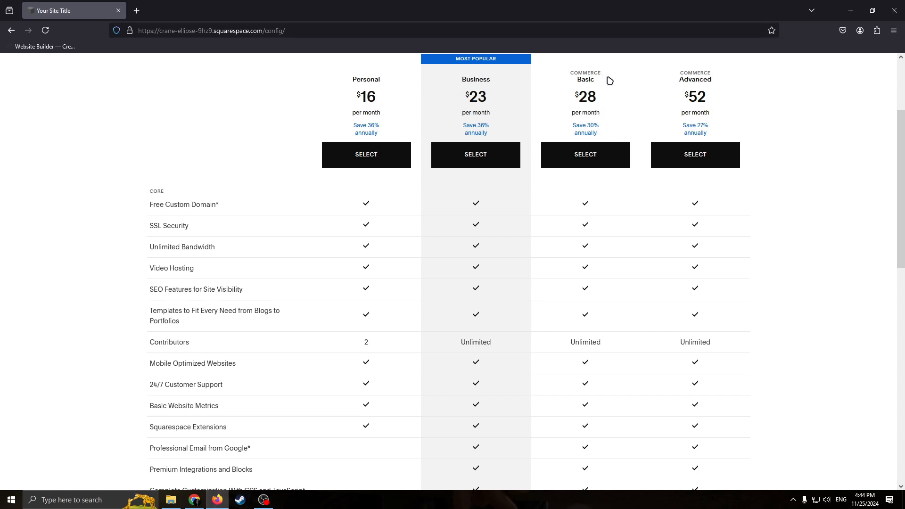
scroll(638, 107, up, 1)
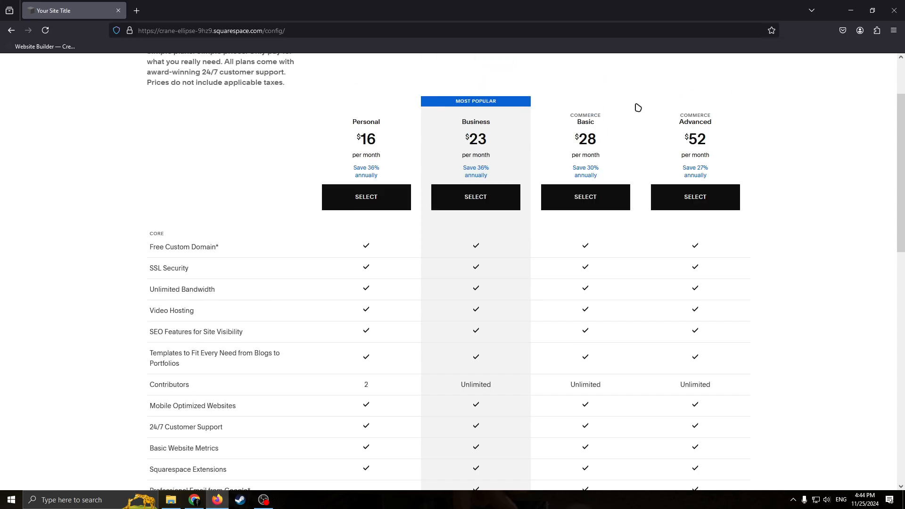
Examine the Commerce Basic and Commerce Advanced plans in the comparison table
double_click(581, 123)
double_click(681, 124)
click(678, 122)
drag(575, 115, 603, 114)
double_click(604, 114)
click(606, 113)
scroll(596, 98, down, 1)
scroll(577, 177, up, 3)
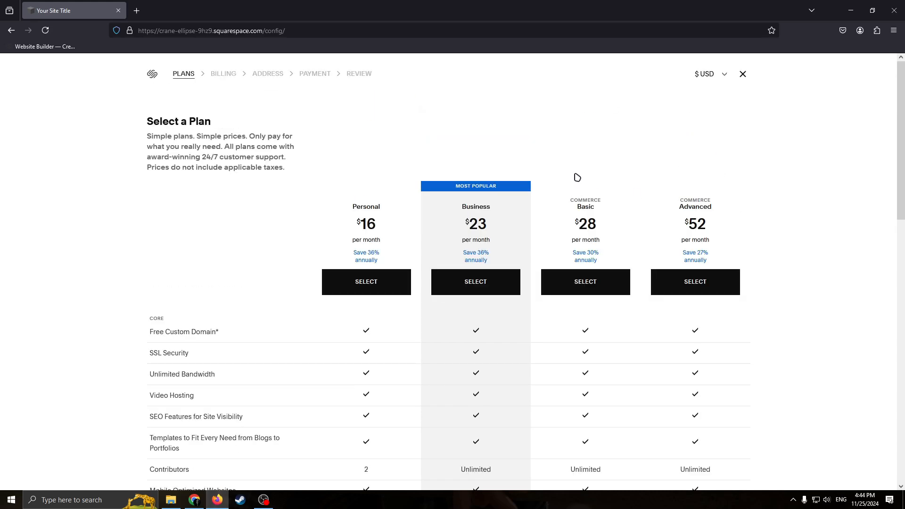
Examine the Business plan's price and feature list, and close the plan selection without subscribing
scroll(619, 221, down, 1)
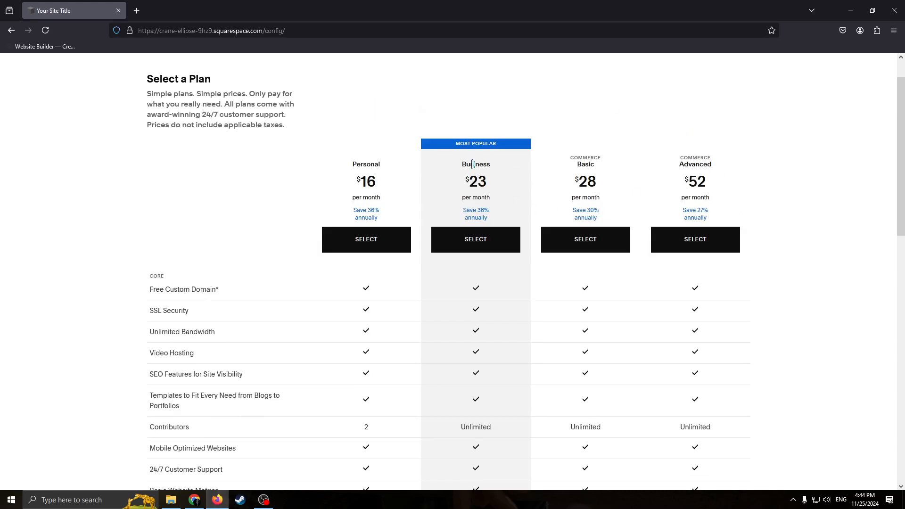
double_click(472, 179)
drag(496, 184, 473, 182)
triple_click(473, 182)
scroll(625, 330, down, 4)
scroll(689, 285, up, 5)
scroll(721, 293, down, 6)
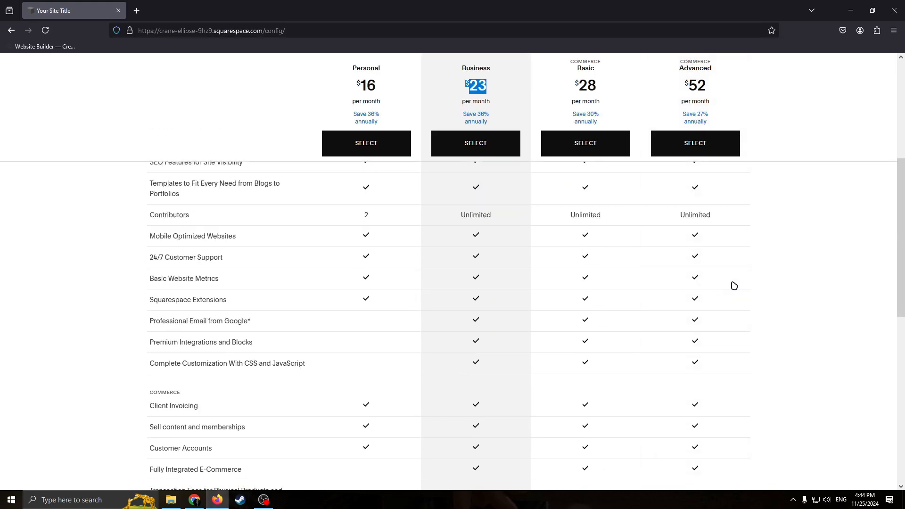
scroll(712, 288, up, 5)
scroll(678, 220, down, 6)
scroll(589, 236, up, 6)
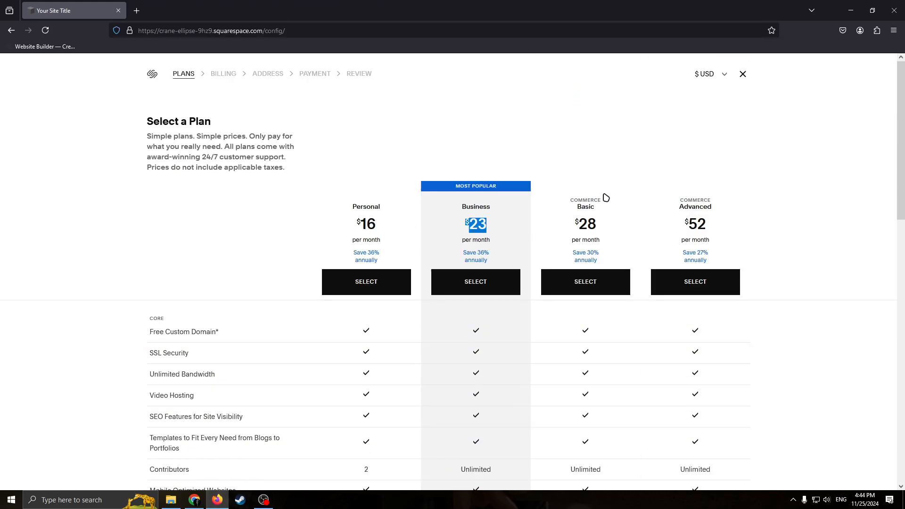
click(743, 75)
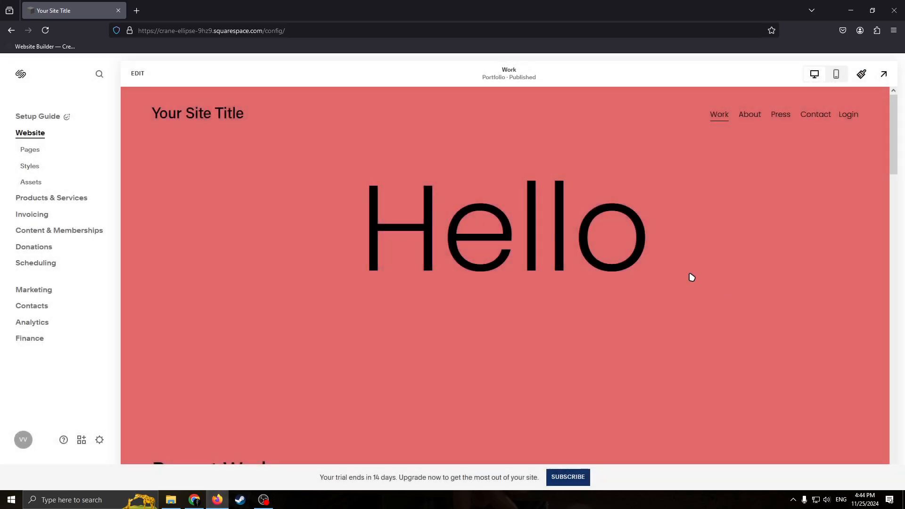